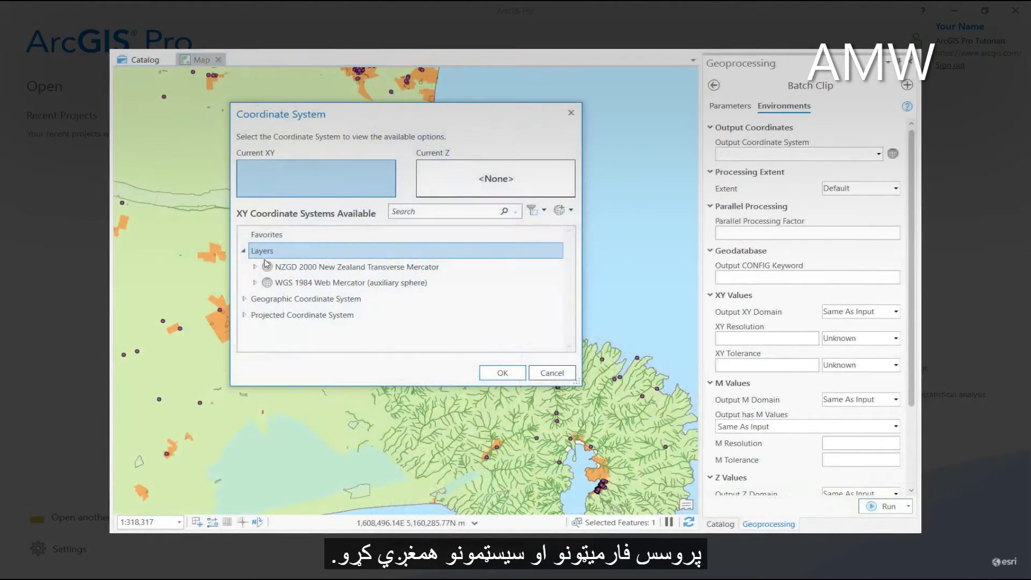
{"action": "left_click", "coordinate": [285, 267]}
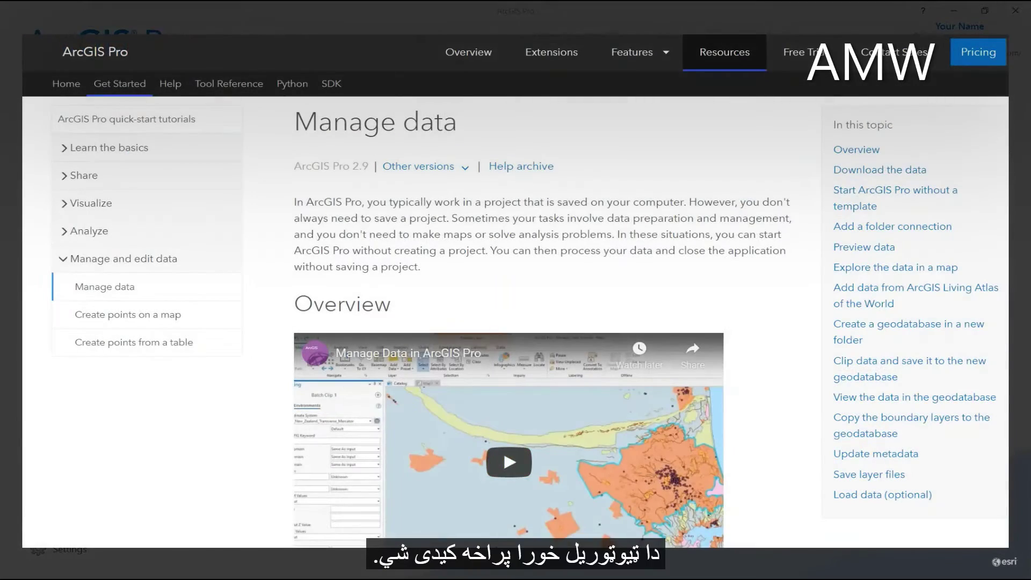
Read through the Manage data tutorial page, from the overview to the section on downloading the data.
{"action": "scroll", "coordinate": [516, 322], "scroll_direction": "down", "scroll_amount": 3}
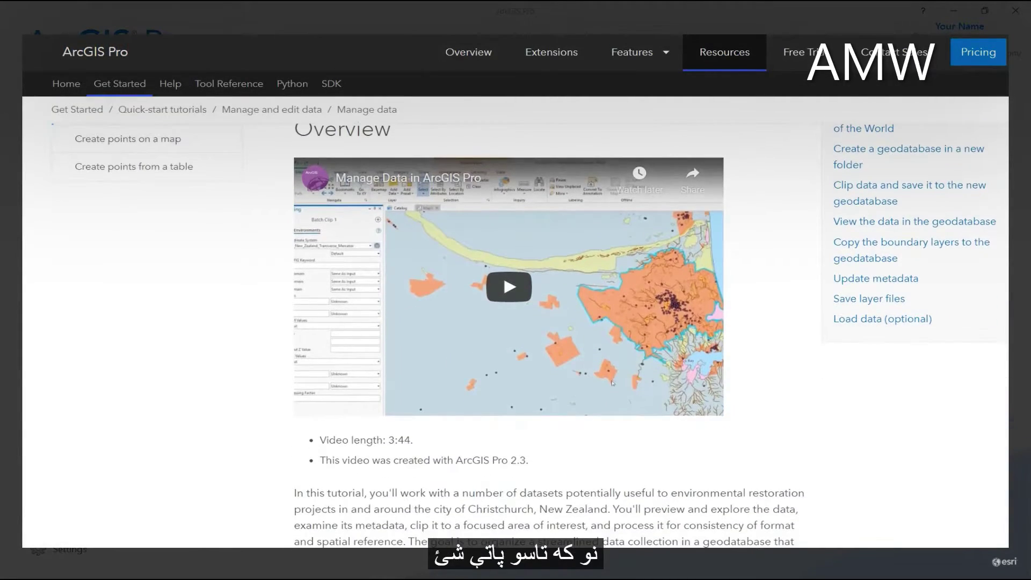
{"action": "scroll", "coordinate": [612, 382], "scroll_direction": "down", "scroll_amount": 6}
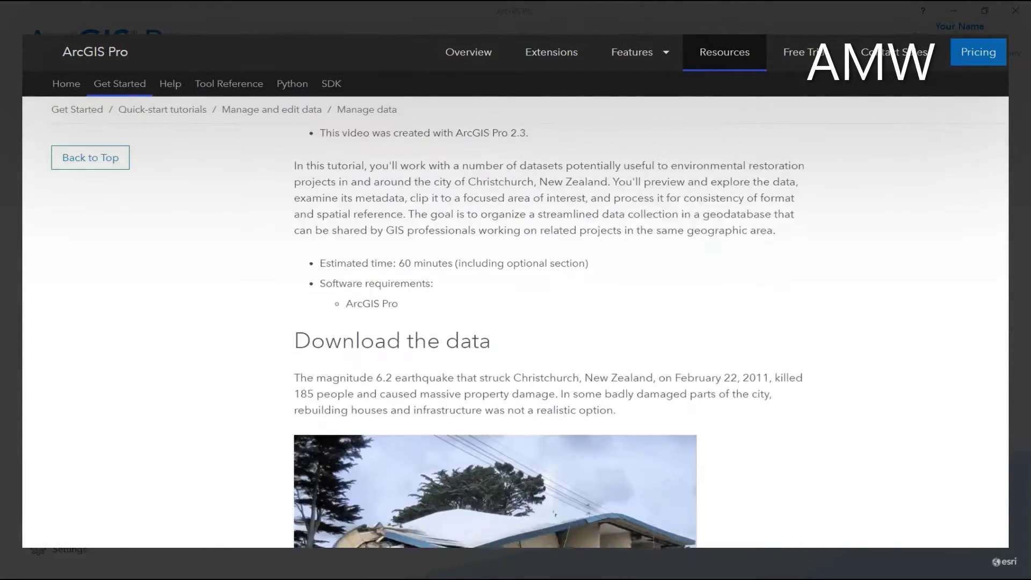
{"action": "scroll", "coordinate": [516, 322], "scroll_direction": "down", "scroll_amount": 7}
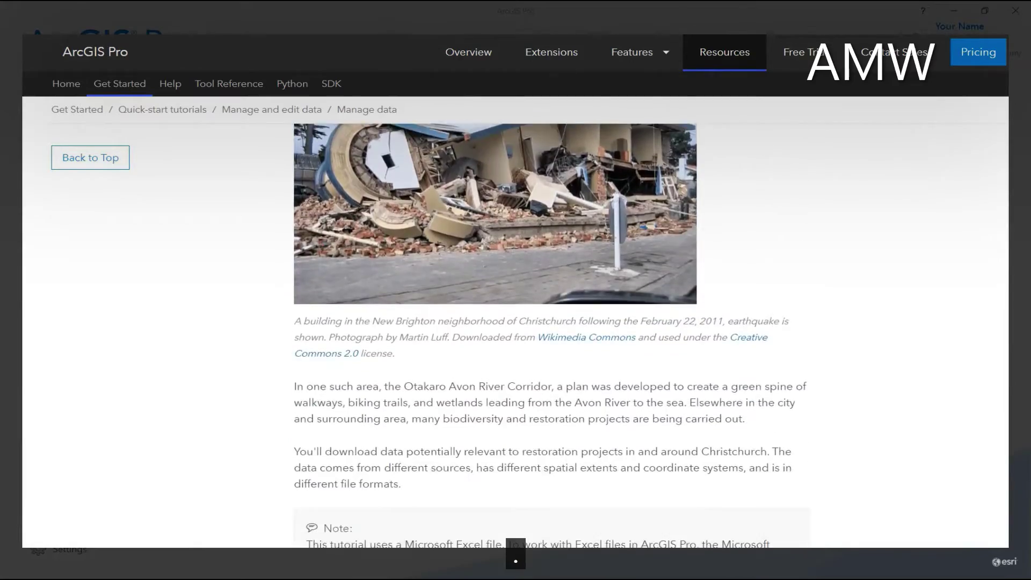
{"action": "scroll", "coordinate": [515, 323], "scroll_direction": "down", "scroll_amount": 4}
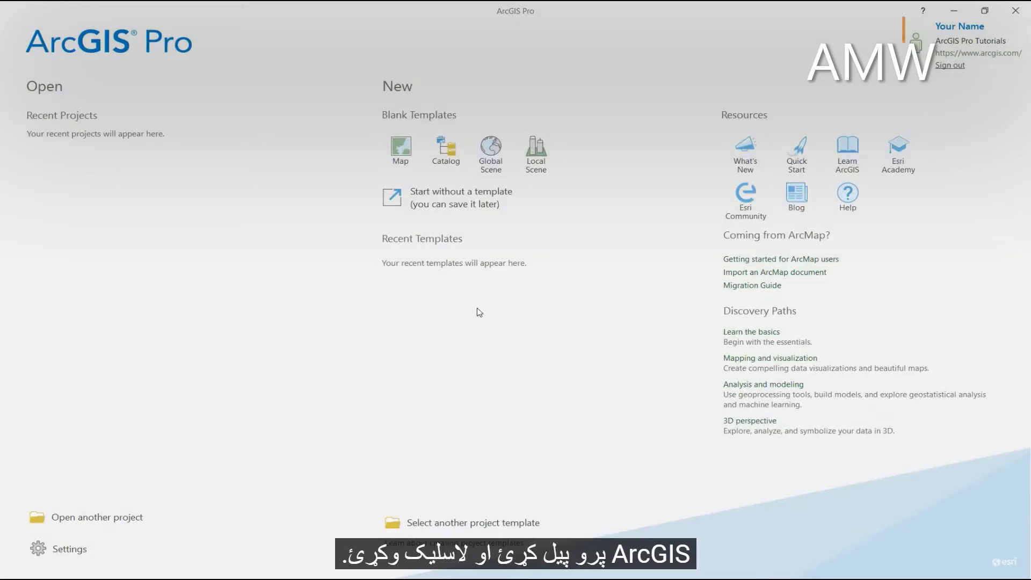
Start a session without a template and reset the panes for geoprocessing.
{"action": "left_click", "coordinate": [464, 203]}
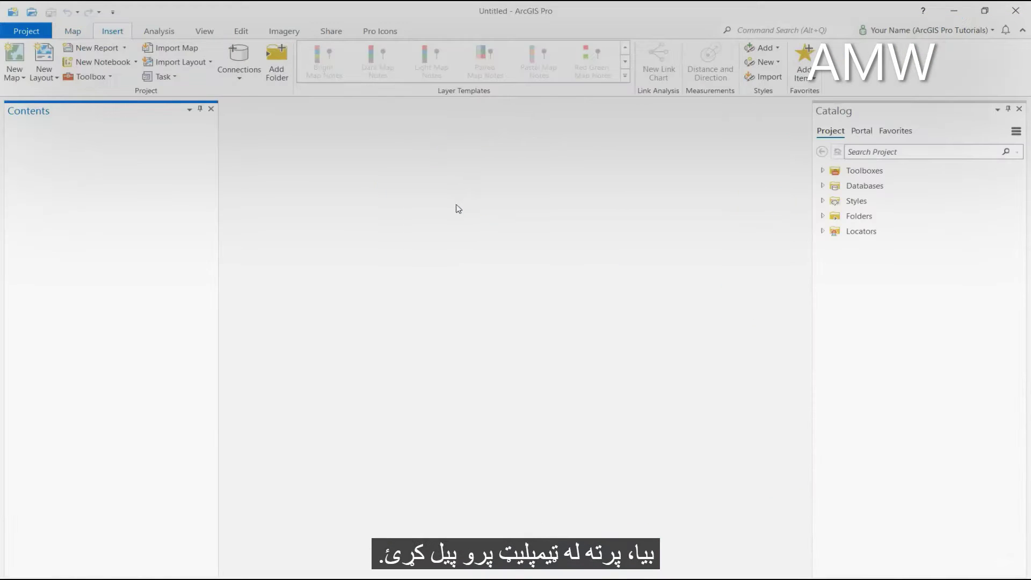
{"action": "left_click", "coordinate": [204, 32]}
{"action": "left_click", "coordinate": [171, 75]}
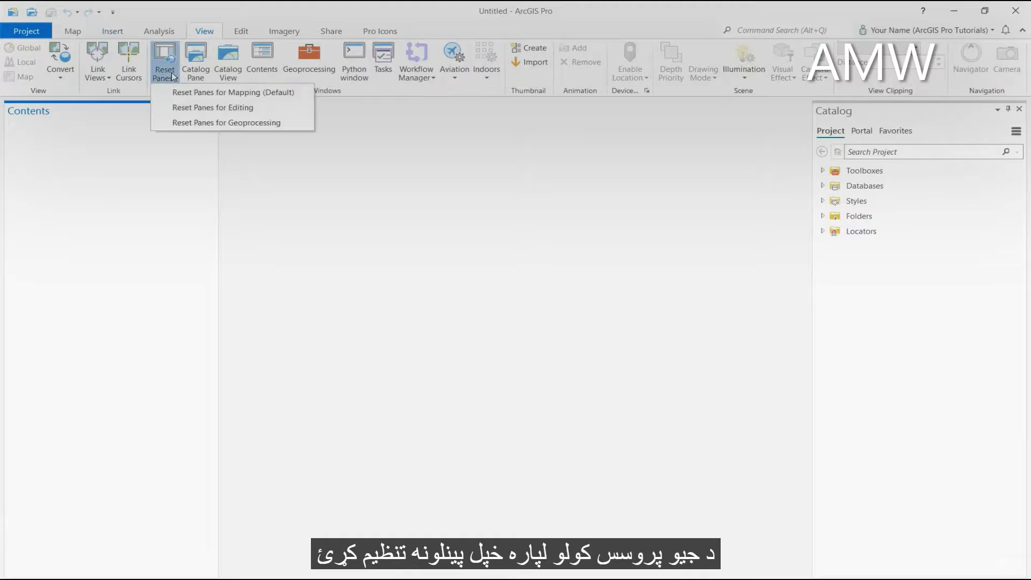
{"action": "left_click", "coordinate": [194, 122]}
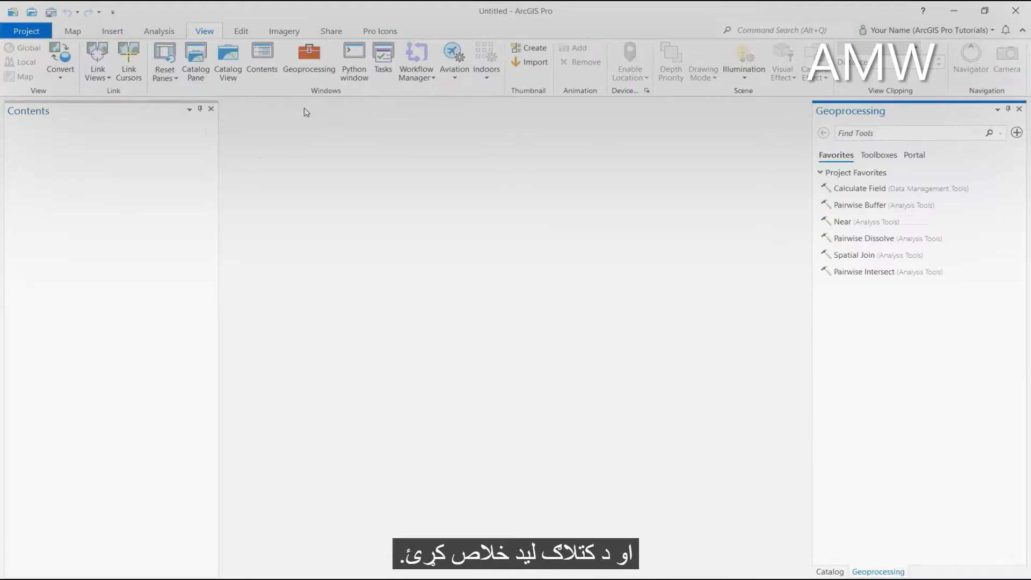
Open a catalog view, then show the Catalog pane with its Databases and Folders containers expanded.
{"action": "left_click", "coordinate": [228, 70]}
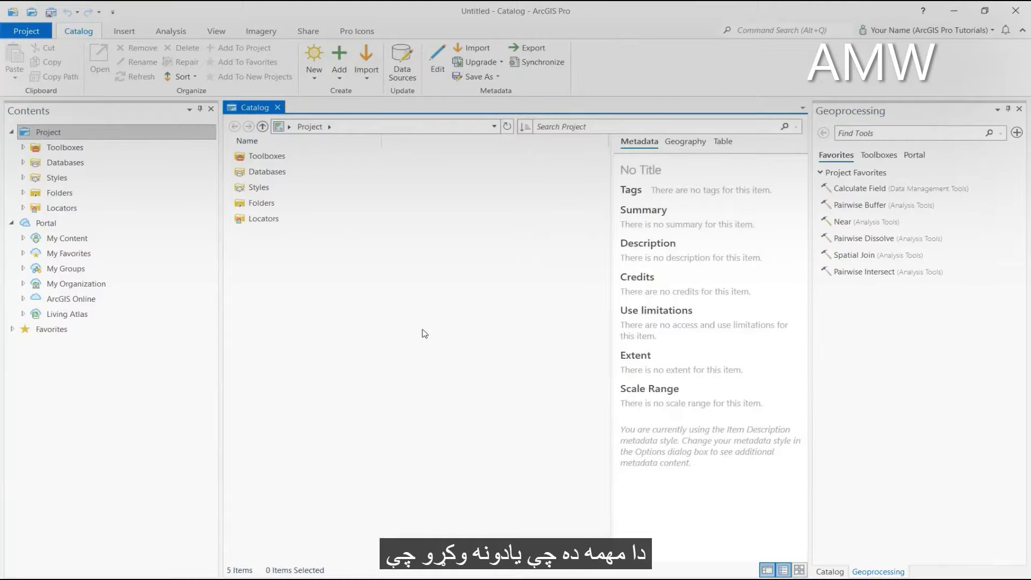
{"action": "left_click", "coordinate": [830, 572]}
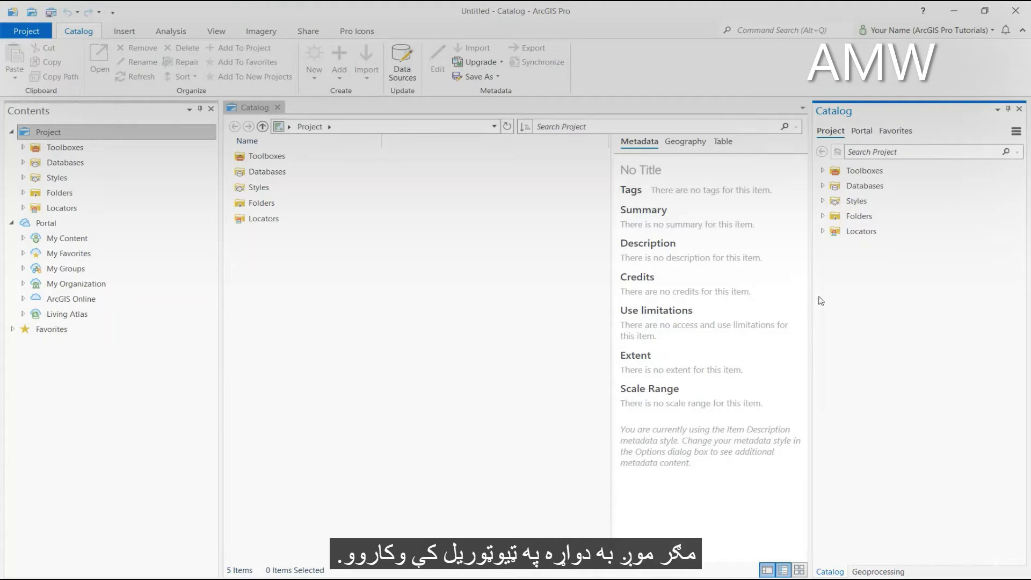
{"action": "left_click", "coordinate": [823, 186]}
{"action": "left_click", "coordinate": [823, 231]}
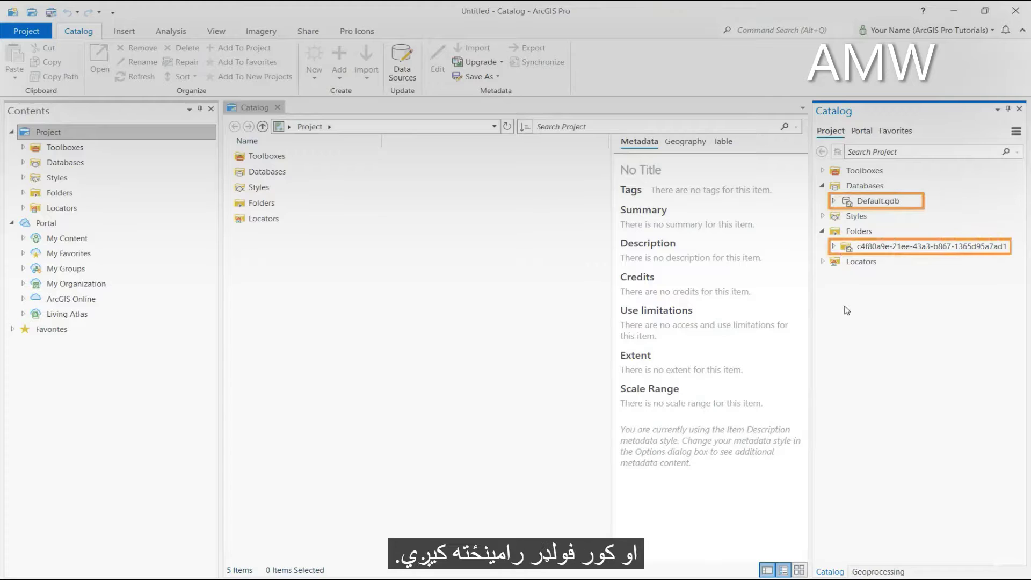
Add a folder connection to the Manage_Data folder located inside C:\temp\Manage_Data.
{"action": "left_click", "coordinate": [279, 113]}
{"action": "left_click", "coordinate": [338, 64]}
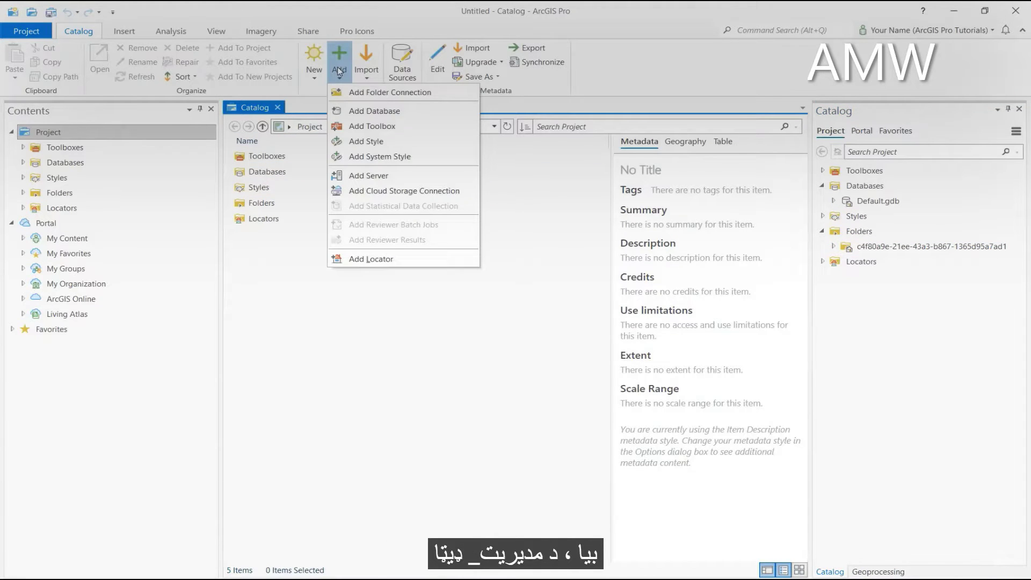
{"action": "left_click", "coordinate": [355, 92]}
{"action": "left_click", "coordinate": [372, 284]}
{"action": "left_click", "coordinate": [538, 253]}
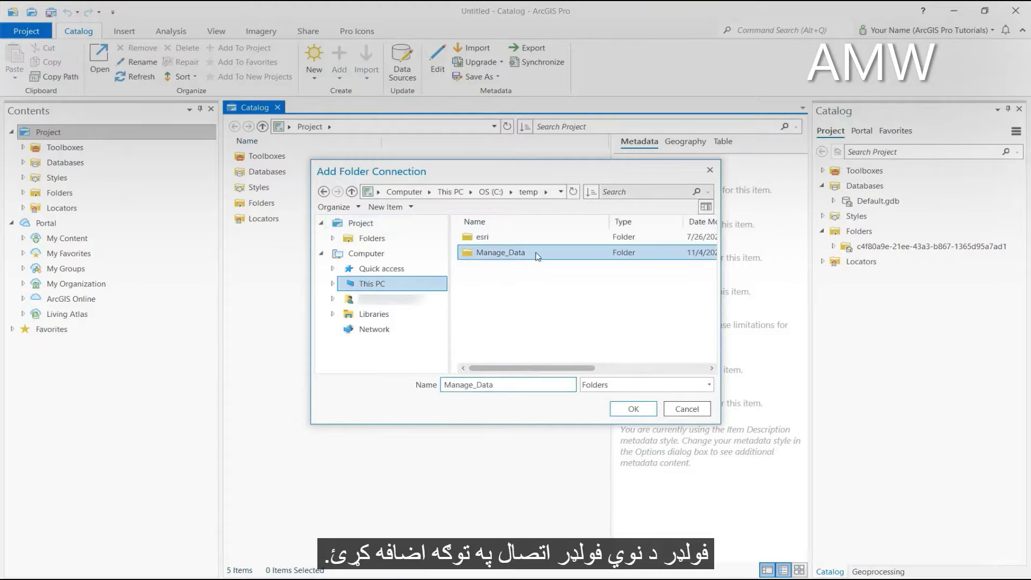
{"action": "double_click", "coordinate": [537, 254]}
{"action": "left_click", "coordinate": [634, 409]}
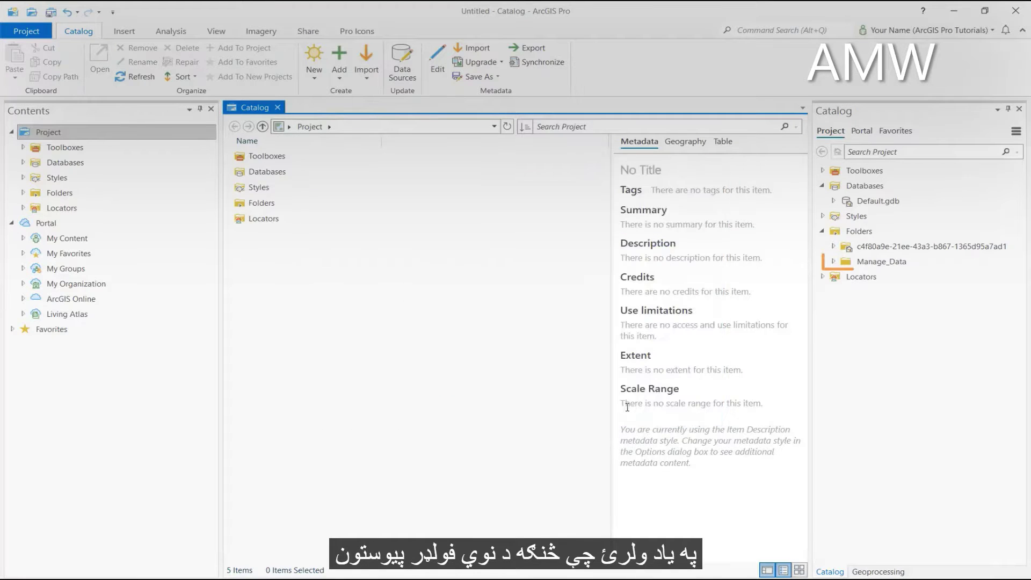
Expand Manage_Data in the Catalog pane, including its Historic, Water and Zoning folders and the Boundaries.gdb and Planning.gdb geodatabases.
{"action": "left_click", "coordinate": [834, 262]}
{"action": "left_click", "coordinate": [844, 277]}
{"action": "left_click", "coordinate": [844, 338]}
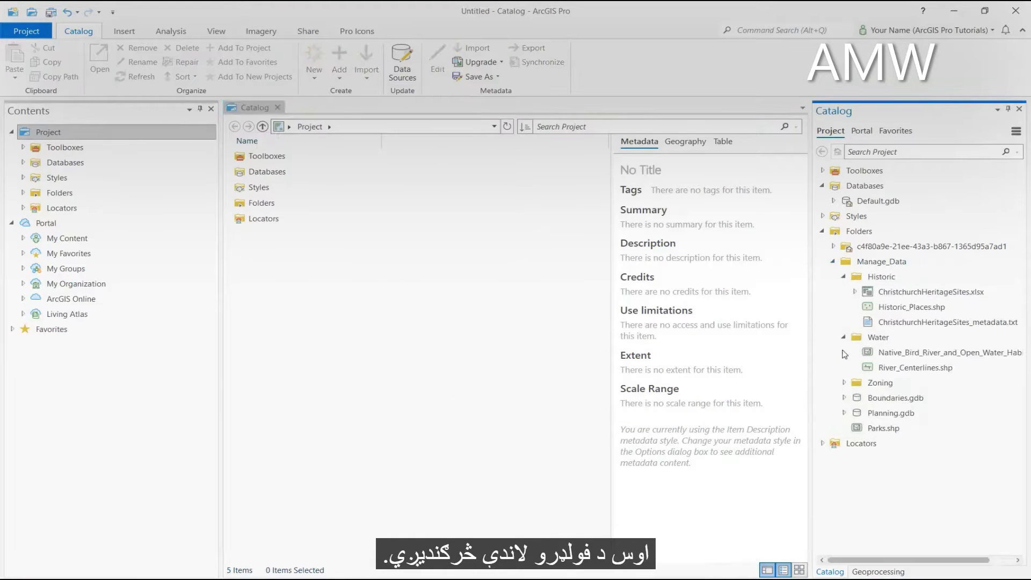
{"action": "left_click", "coordinate": [844, 383]}
{"action": "left_click", "coordinate": [844, 429]}
{"action": "left_click", "coordinate": [844, 489]}
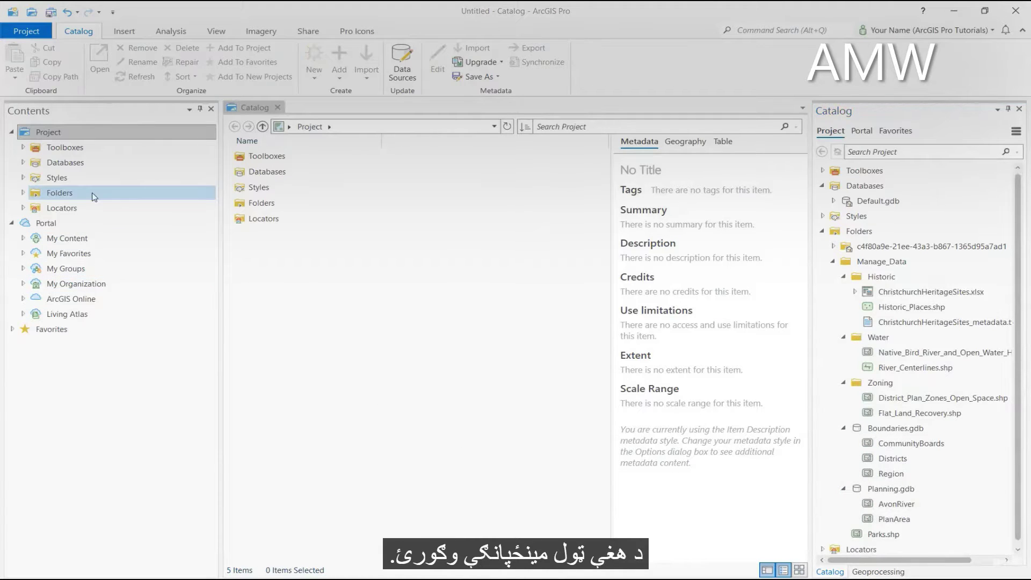
Browse to Planning.gdb in the catalog view and preview the PlanArea feature class's metadata, geography and attribute table.
{"action": "left_click", "coordinate": [23, 193]}
{"action": "left_click", "coordinate": [33, 224]}
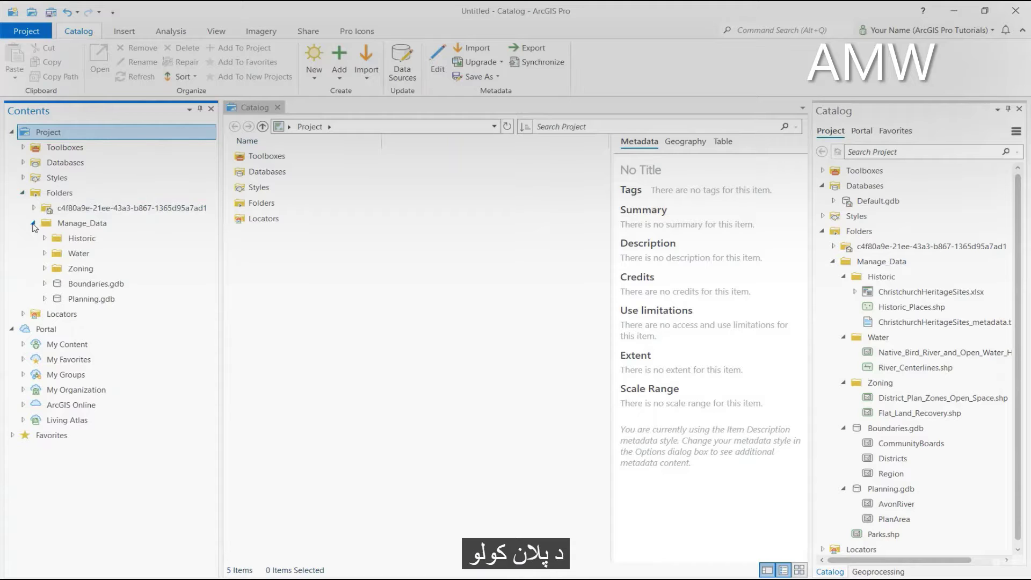
{"action": "left_click", "coordinate": [71, 302]}
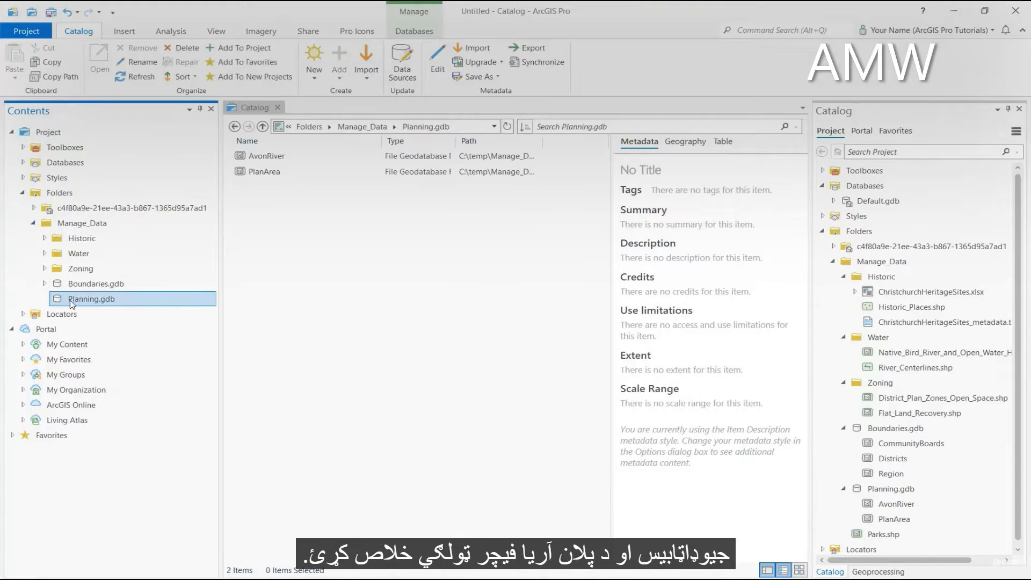
{"action": "left_click", "coordinate": [273, 172]}
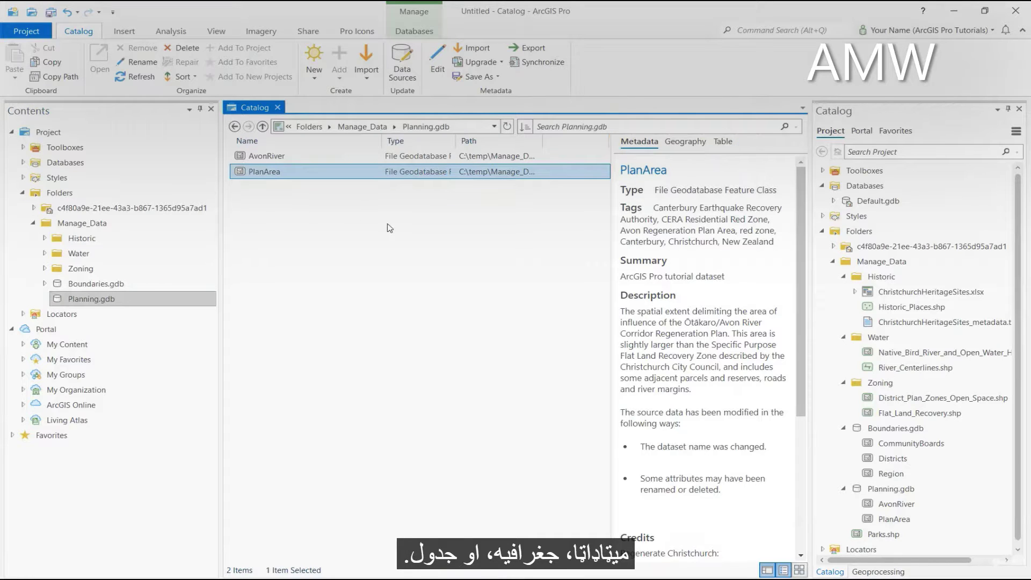
{"action": "scroll", "coordinate": [696, 338], "scroll_direction": "down", "scroll_amount": 3}
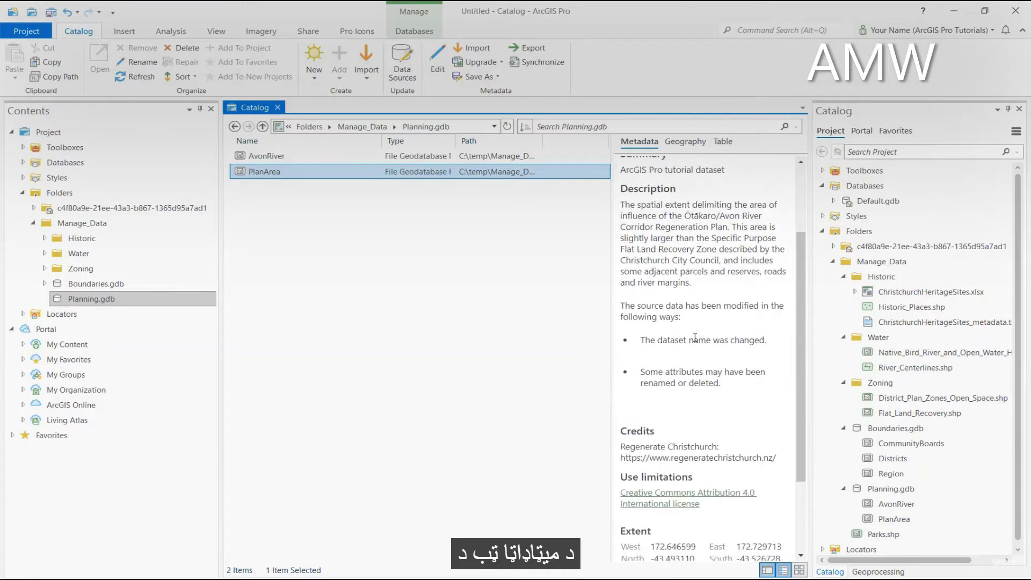
{"action": "scroll", "coordinate": [695, 337], "scroll_direction": "up", "scroll_amount": 1}
{"action": "left_click", "coordinate": [686, 142]}
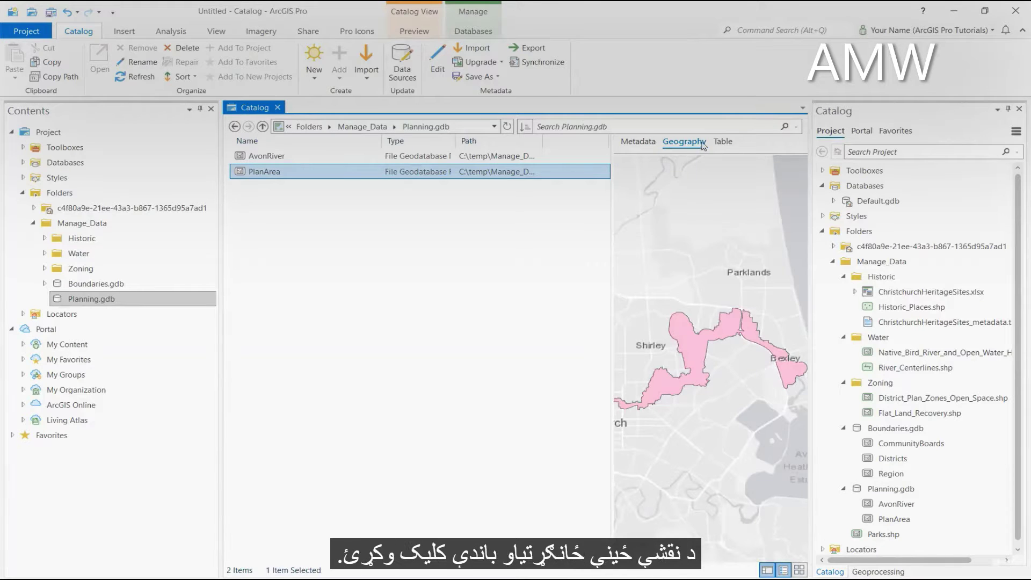
{"action": "left_click", "coordinate": [724, 144]}
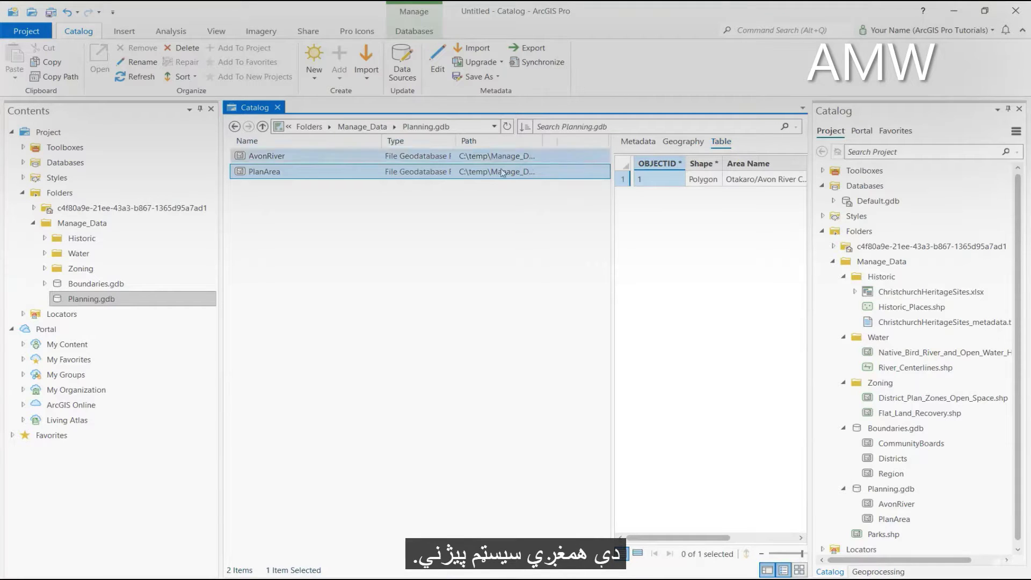
Check PlanArea's spatial reference in its feature class properties, and close them without changes.
{"action": "right_click", "coordinate": [362, 175]}
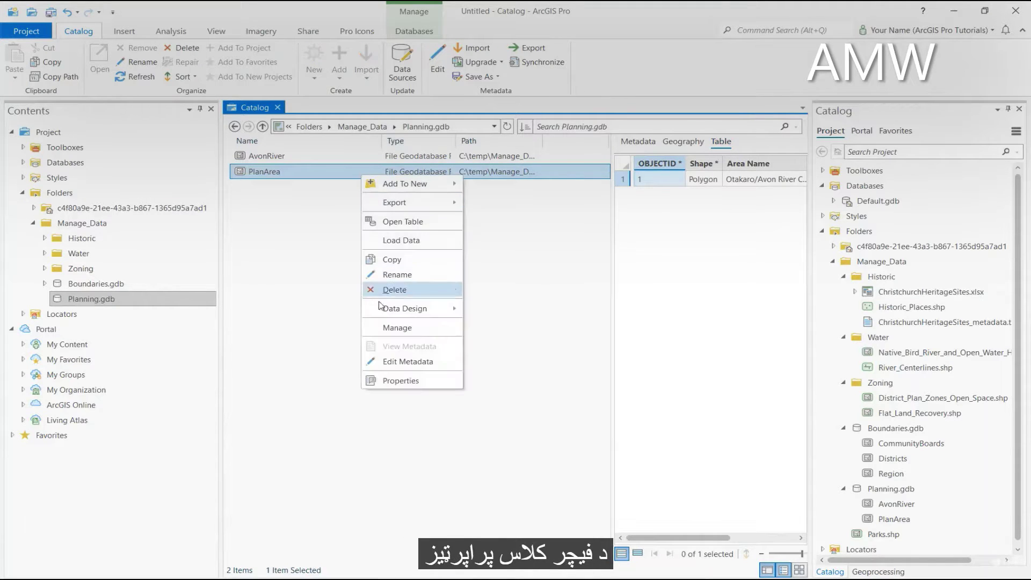
{"action": "left_click", "coordinate": [388, 381]}
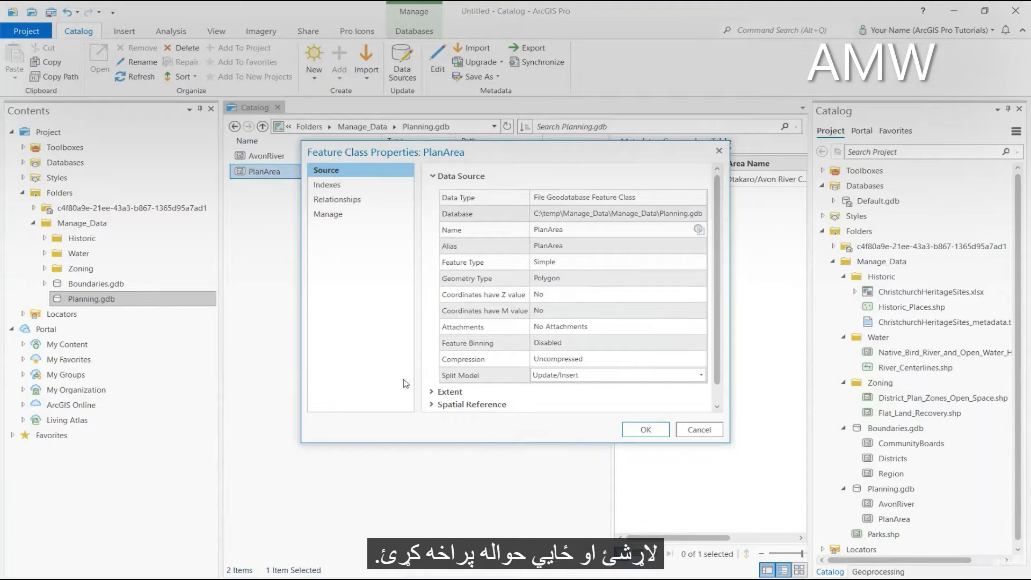
{"action": "scroll", "coordinate": [462, 390], "scroll_direction": "down", "scroll_amount": 1}
{"action": "left_click", "coordinate": [433, 392]}
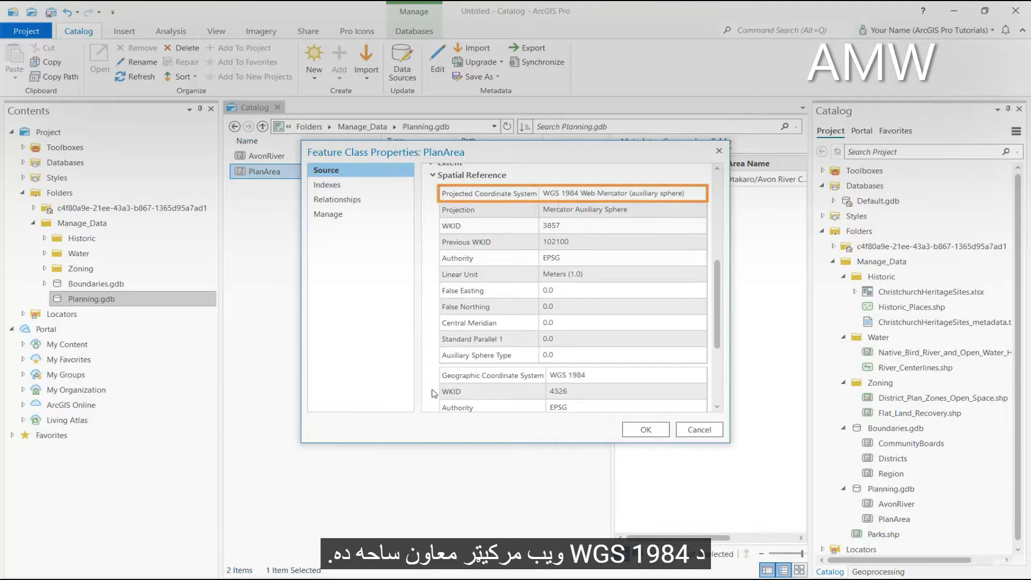
{"action": "left_click", "coordinate": [714, 433]}
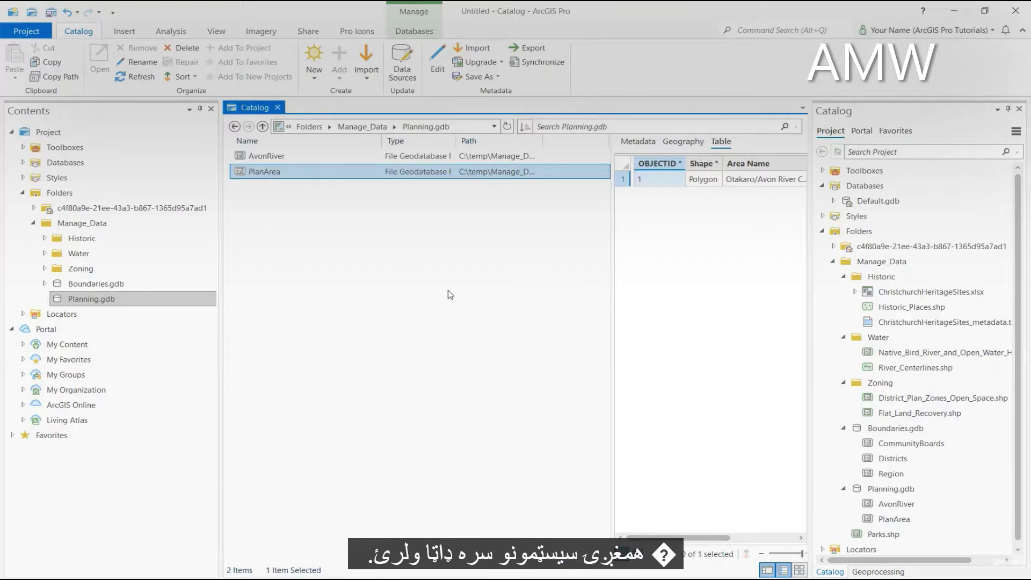
Check the projected coordinate system of CommunityBoards in Boundaries.gdb through its feature class properties, and close them without changes.
{"action": "left_click", "coordinate": [182, 285]}
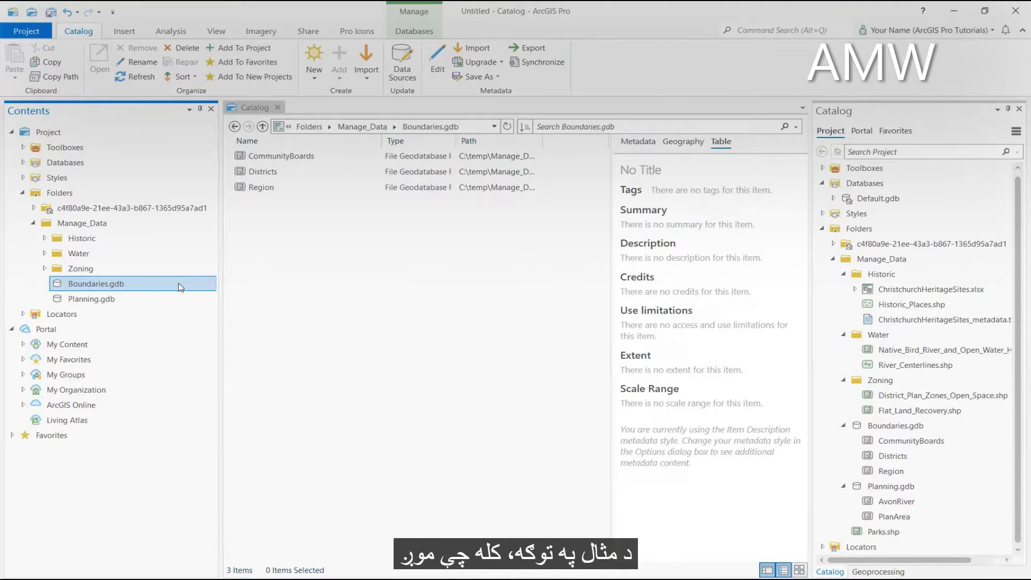
{"action": "left_click", "coordinate": [333, 156]}
{"action": "right_click", "coordinate": [337, 164]}
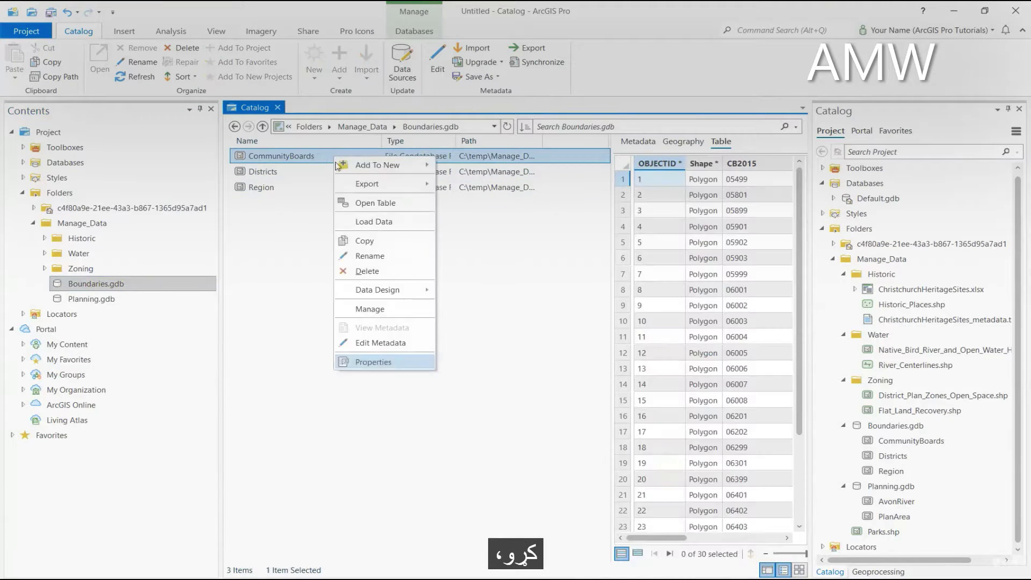
{"action": "left_click", "coordinate": [367, 363]}
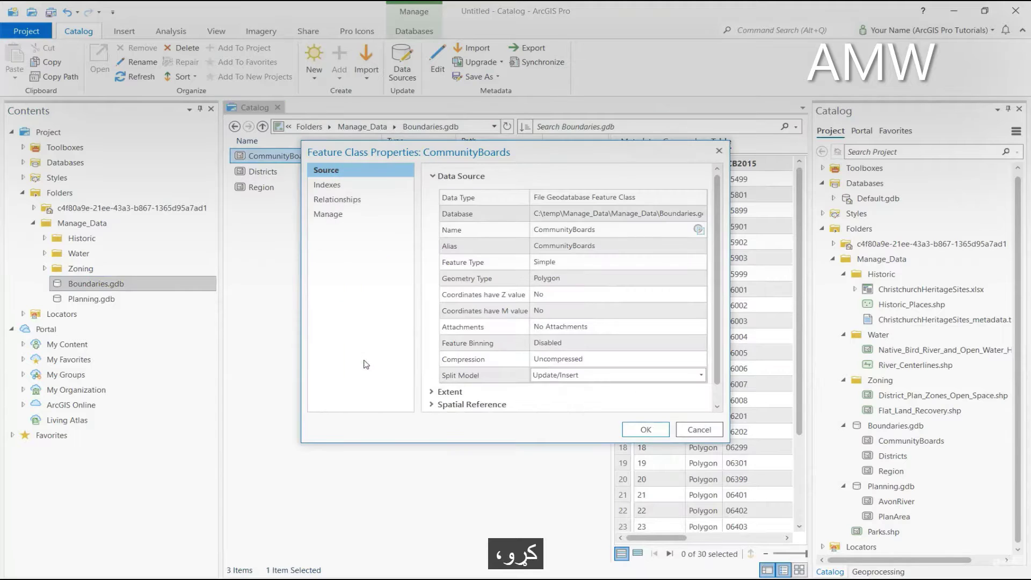
{"action": "left_click", "coordinate": [438, 407]}
{"action": "scroll", "coordinate": [436, 406], "scroll_direction": "down", "scroll_amount": 5}
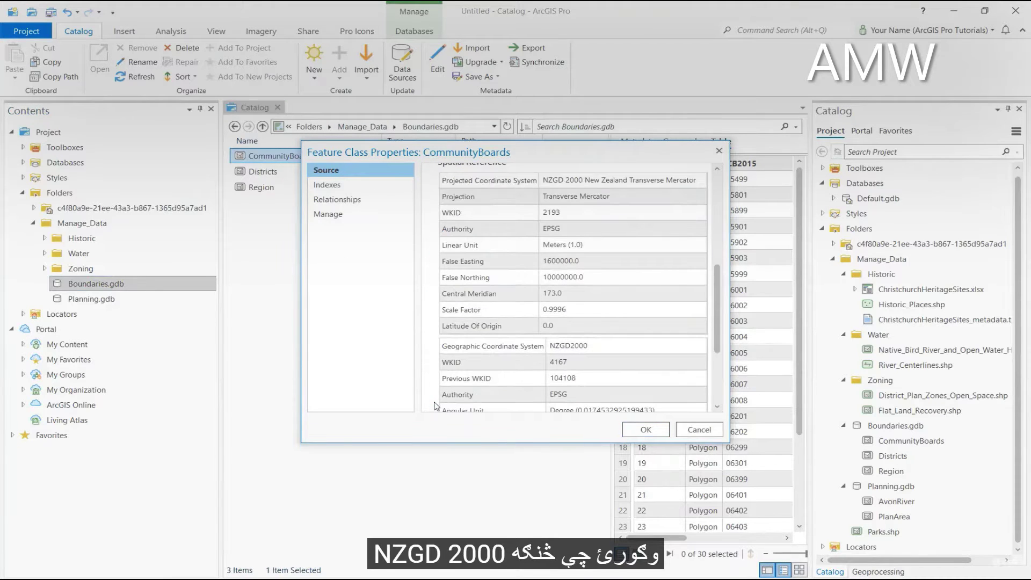
{"action": "scroll", "coordinate": [436, 406], "scroll_direction": "up", "scroll_amount": 1}
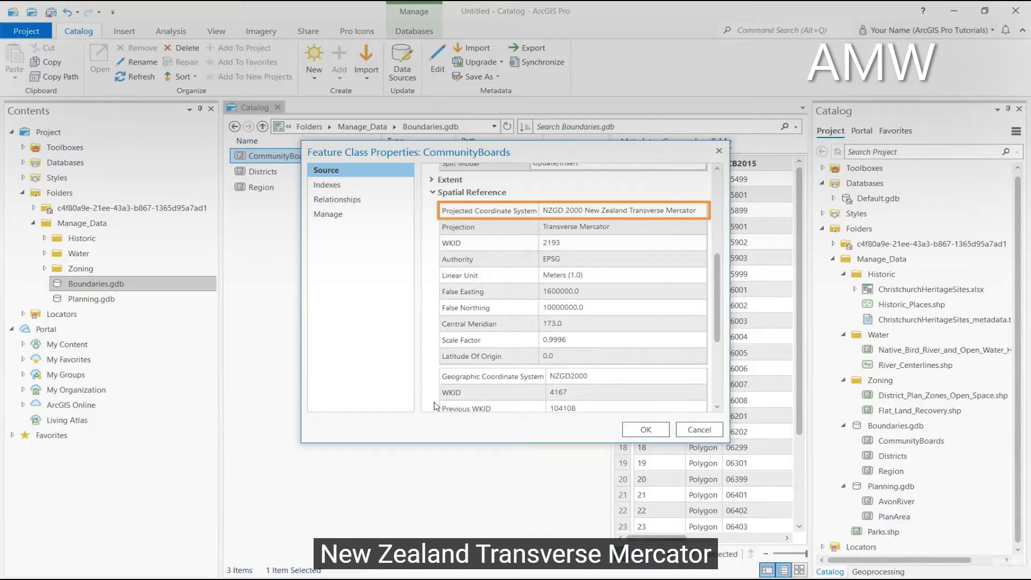
{"action": "left_click", "coordinate": [699, 431]}
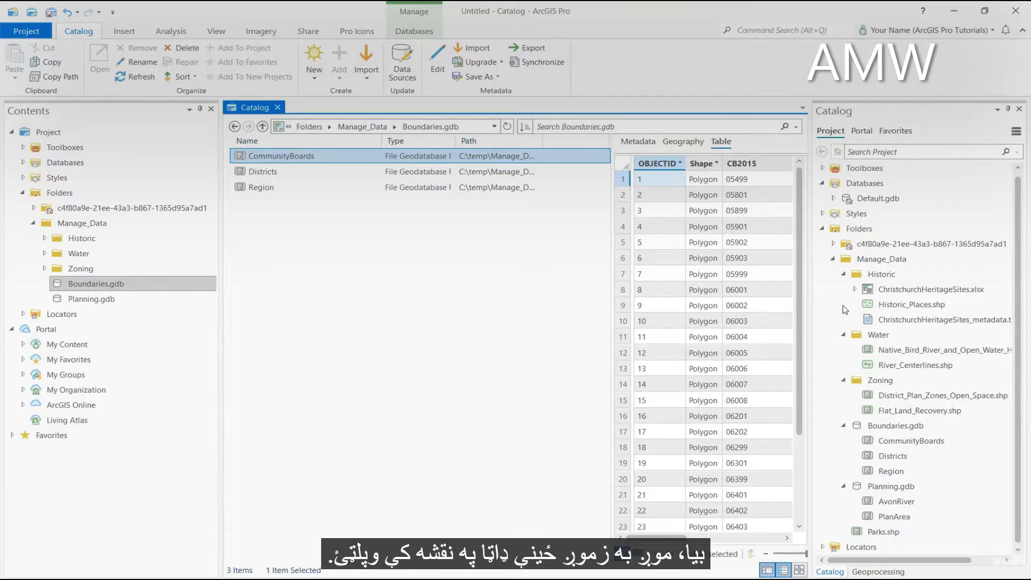
Add all Historic, Water and Zoning shapefiles and the Boundaries.gdb and Planning.gdb feature classes to a new map, and add Parks.shp to it.
{"action": "left_click", "coordinate": [908, 305]}
{"action": "left_click", "coordinate": [896, 354], "text": "ctrl"}
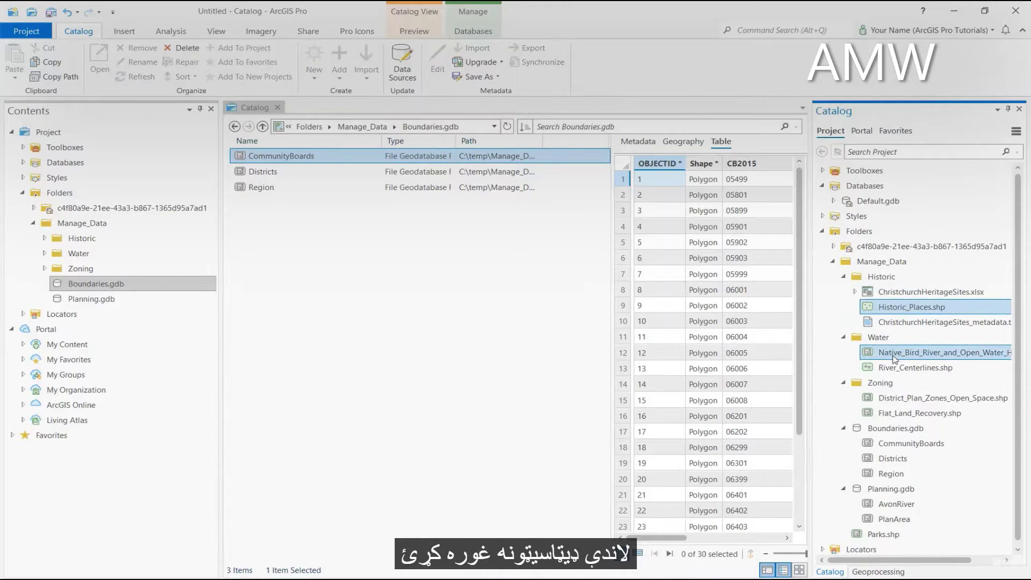
{"action": "left_click", "coordinate": [896, 367], "text": "ctrl"}
{"action": "left_click", "coordinate": [896, 397], "text": "ctrl"}
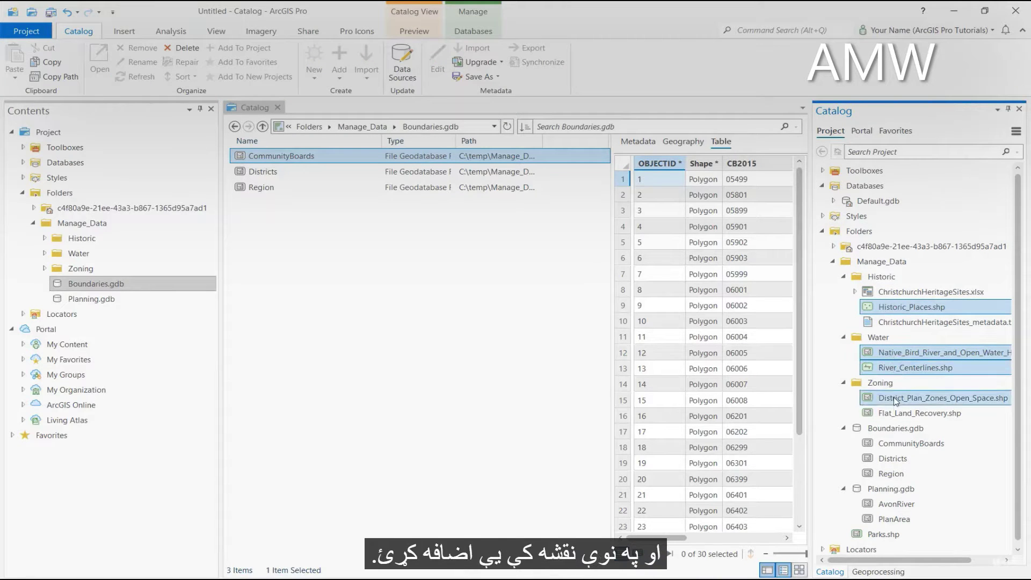
{"action": "left_click", "coordinate": [896, 413], "text": "ctrl"}
{"action": "left_click", "coordinate": [894, 443], "text": "ctrl"}
{"action": "left_click", "coordinate": [893, 458], "text": "ctrl"}
{"action": "left_click", "coordinate": [893, 474], "text": "ctrl"}
{"action": "left_click", "coordinate": [893, 503], "text": "ctrl"}
{"action": "left_click", "coordinate": [891, 519], "text": "ctrl"}
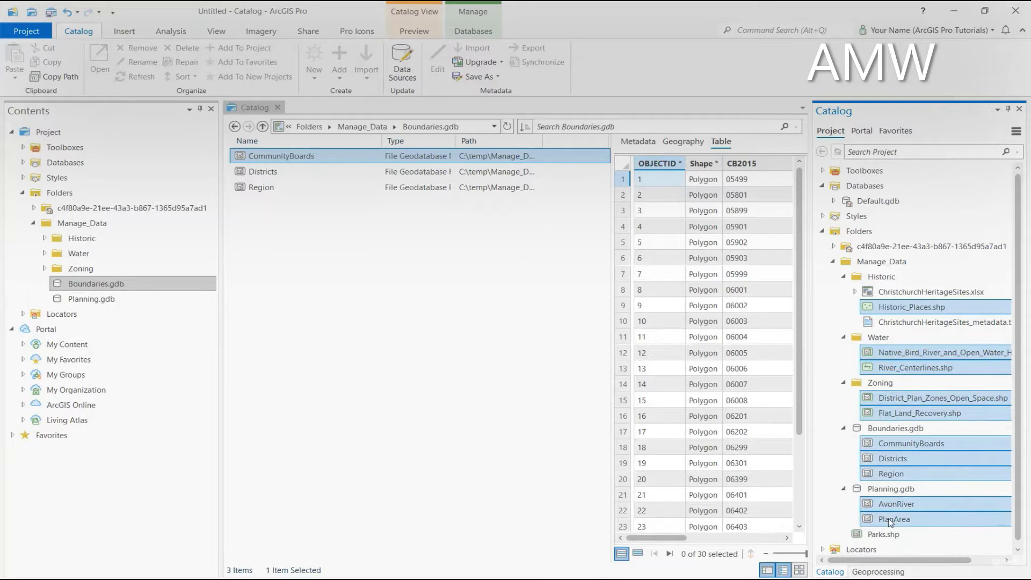
{"action": "right_click", "coordinate": [890, 520]}
{"action": "mouse_move", "coordinate": [934, 385]}
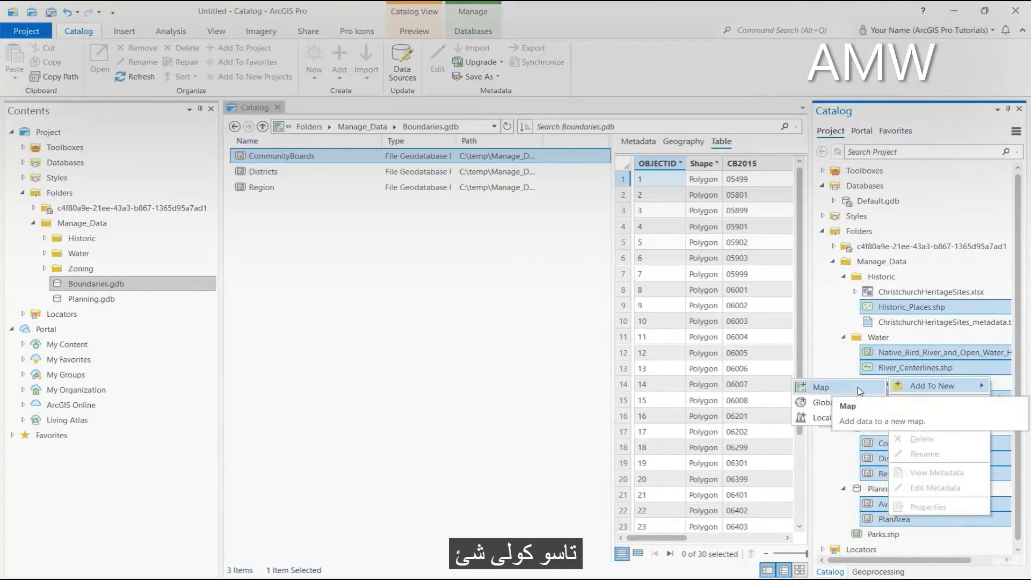
{"action": "left_click", "coordinate": [859, 389]}
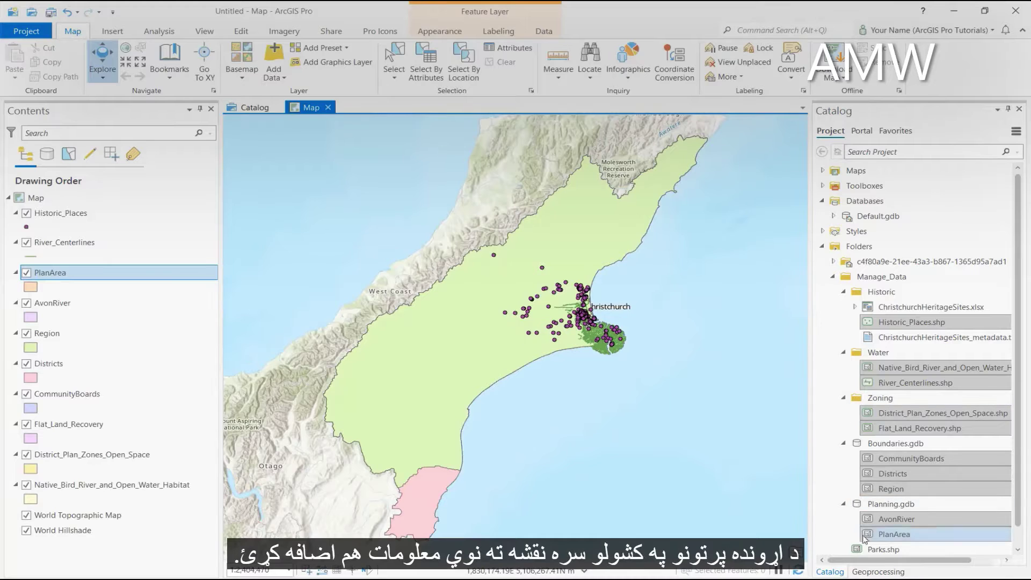
{"action": "left_click_drag", "start_coordinate": [881, 554], "coordinate": [611, 409]}
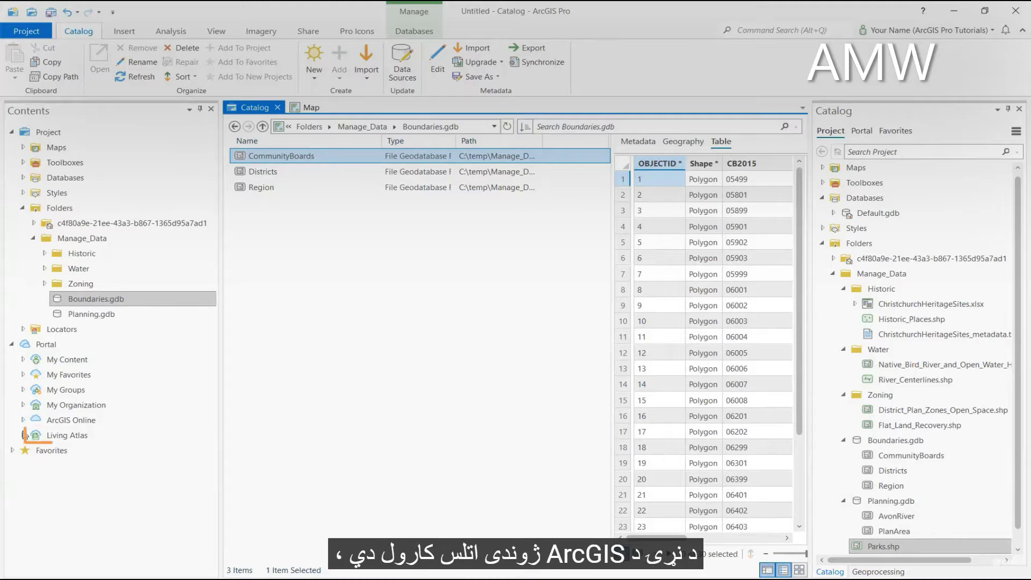
Browse the portal's Living Atlas in the catalog view and filter its items to the Administrative category under Boundaries.
{"action": "left_click", "coordinate": [39, 436]}
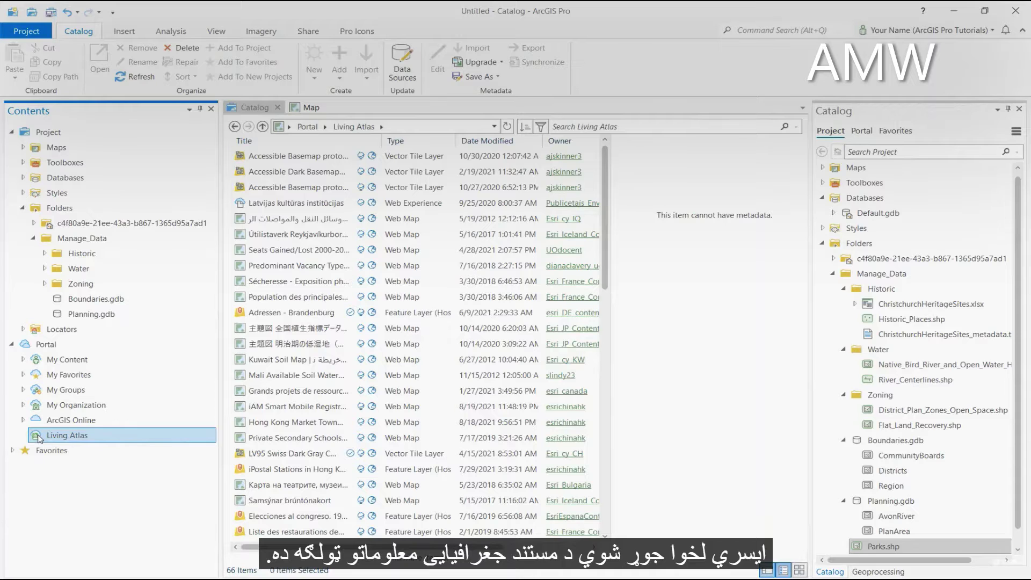
{"action": "left_click", "coordinate": [542, 127]}
{"action": "left_click", "coordinate": [544, 156]}
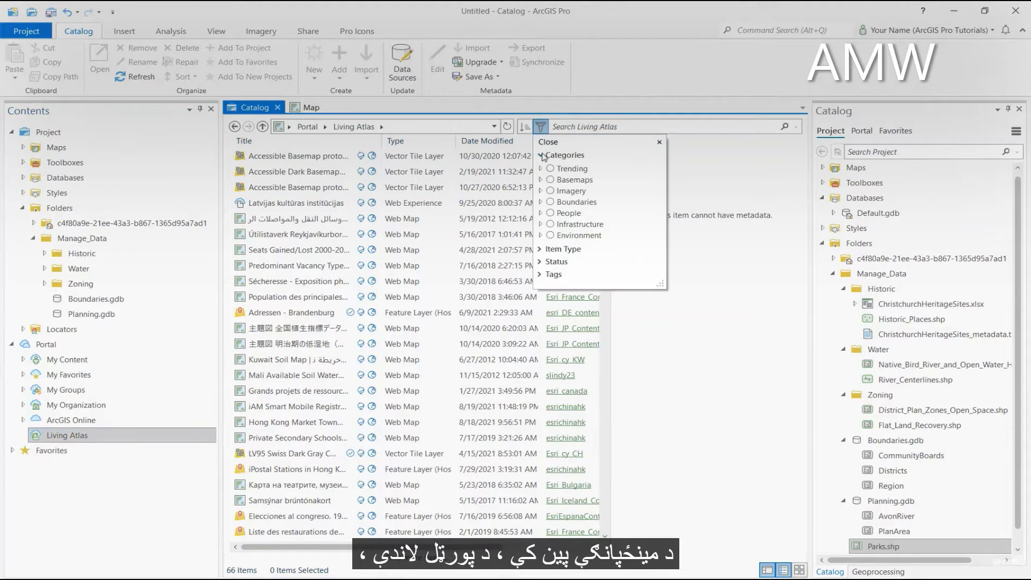
{"action": "left_click", "coordinate": [540, 202]}
{"action": "left_click", "coordinate": [561, 213]}
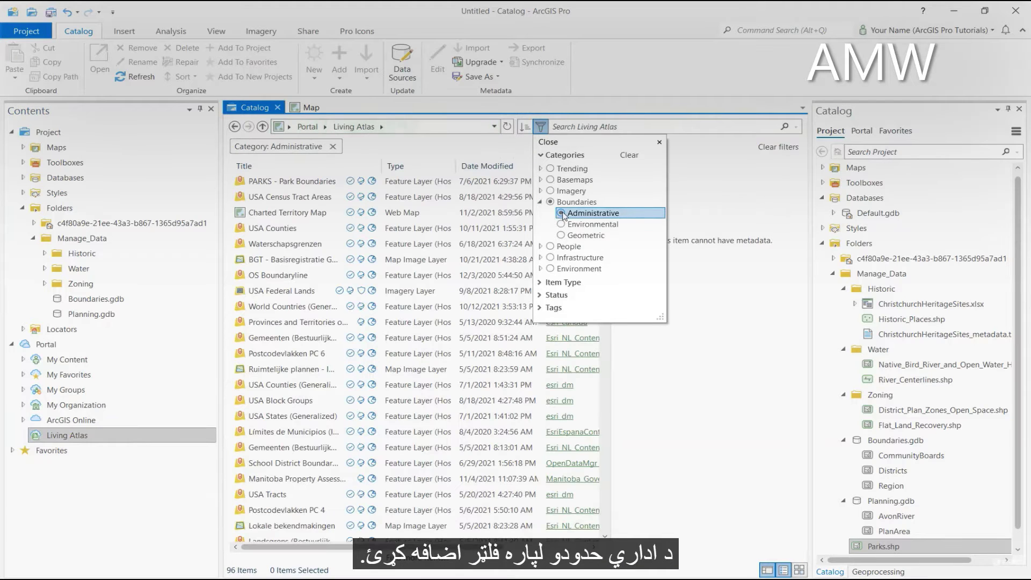
{"action": "left_click", "coordinate": [715, 206]}
Search the filtered Living Atlas items for New Zealand urban.
{"action": "left_click", "coordinate": [652, 126]}
{"action": "type", "text": "New Zealand urban"}
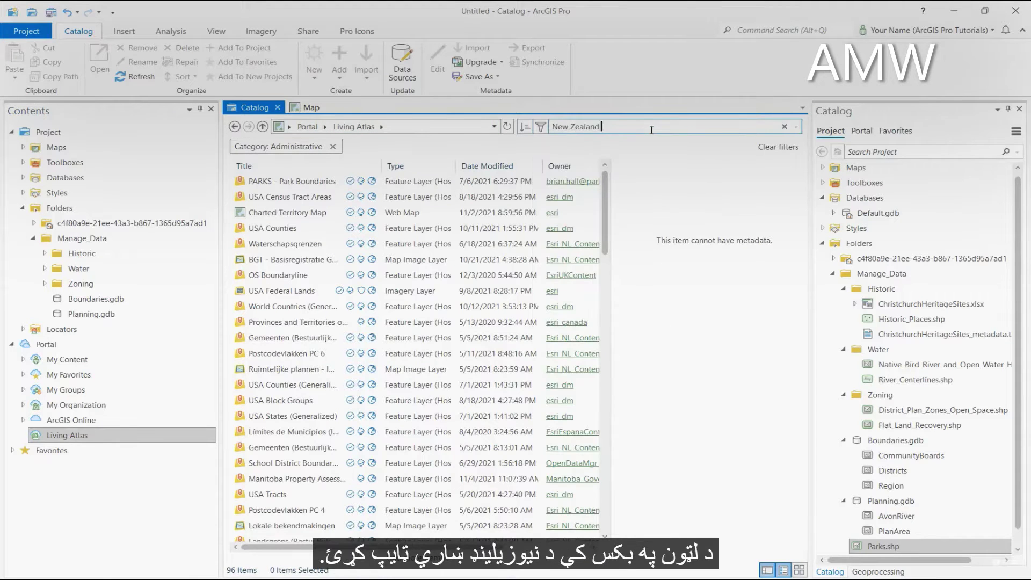
{"action": "key", "text": "Return"}
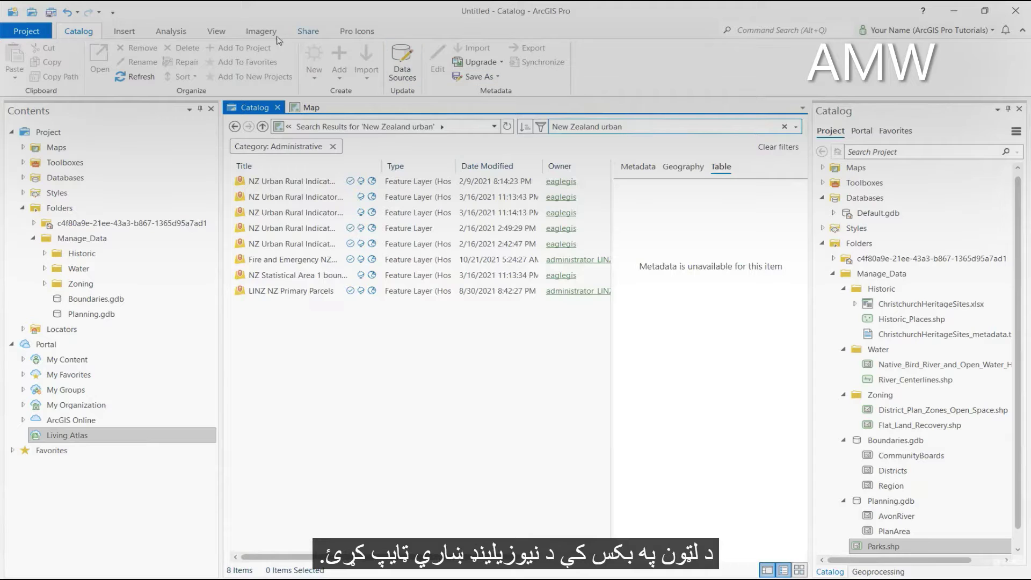
Hide the catalog view's details panel and show the search results as tiles with thumbnails.
{"action": "left_click", "coordinate": [216, 31]}
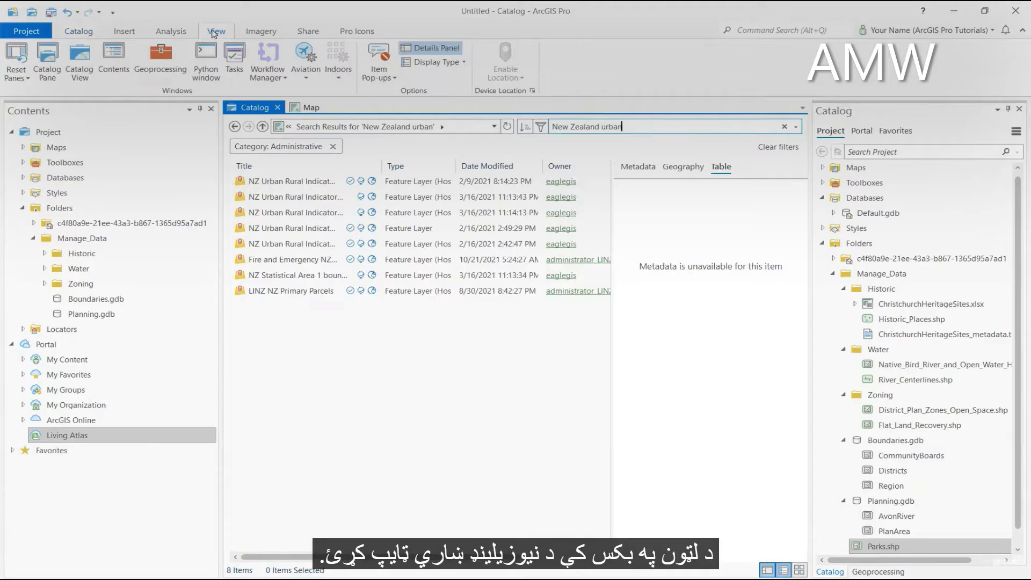
{"action": "left_click", "coordinate": [419, 50]}
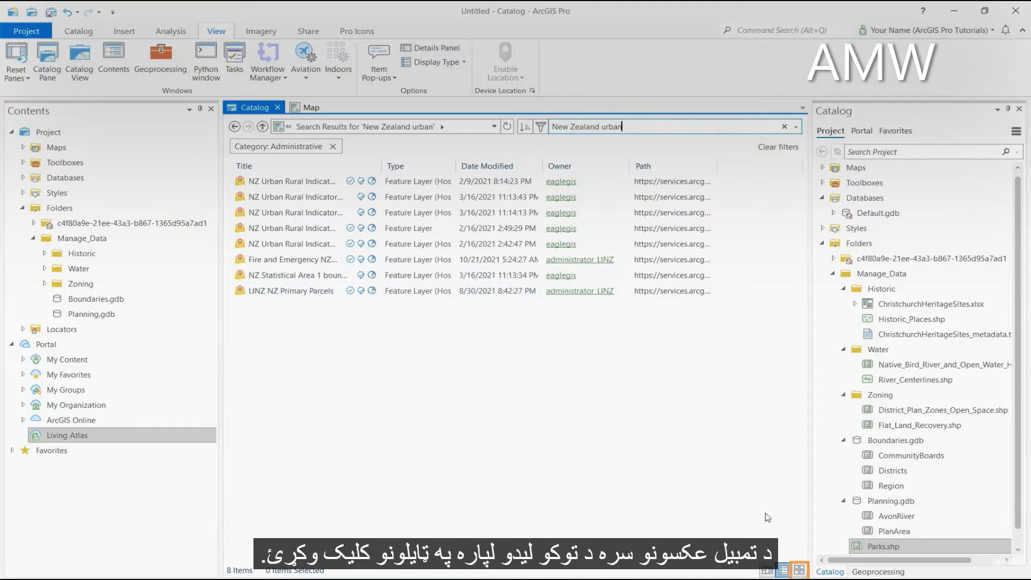
{"action": "left_click", "coordinate": [799, 570]}
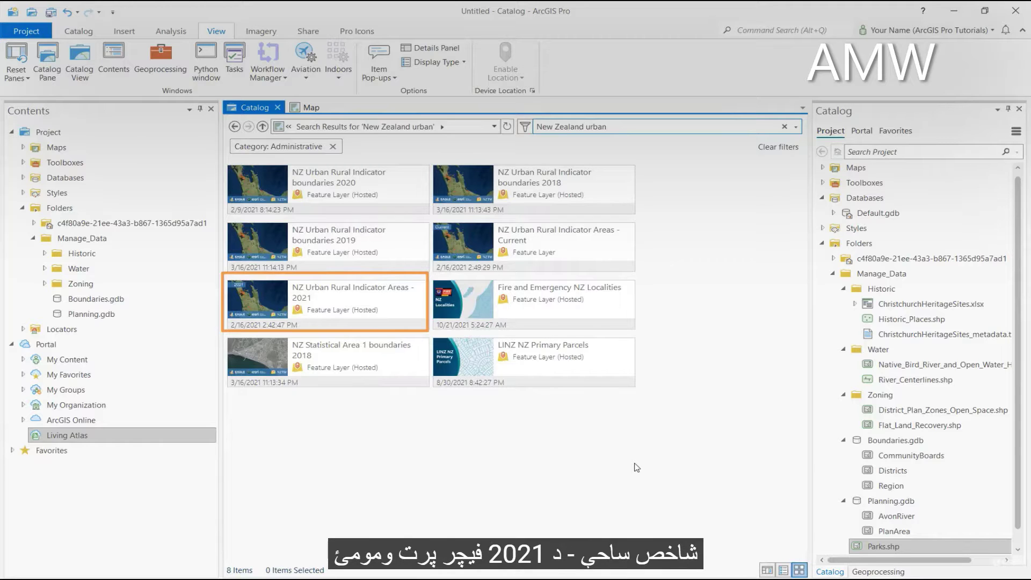
Add the NZ Urban Rural Indicator Areas - 2021 feature layer to the current map and switch to the map view.
{"action": "left_click", "coordinate": [388, 300]}
{"action": "right_click", "coordinate": [386, 303]}
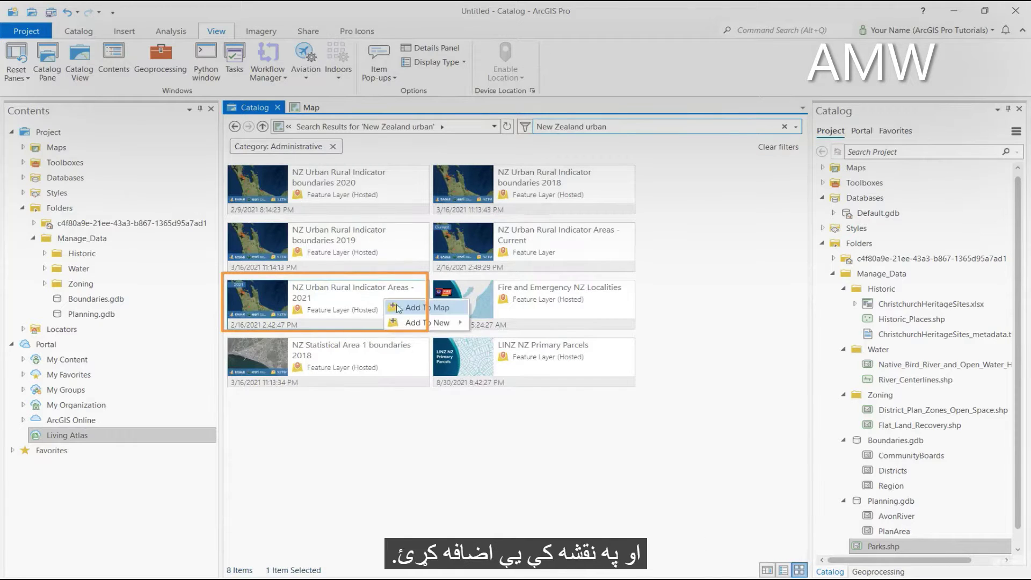
{"action": "left_click", "coordinate": [401, 306]}
{"action": "left_click", "coordinate": [312, 108]}
Limit Explore pop-ups to layers selected in Contents, check the pop-up of the urban area around Christchurch, and close it.
{"action": "scroll", "coordinate": [474, 292], "scroll_direction": "up", "scroll_amount": 2}
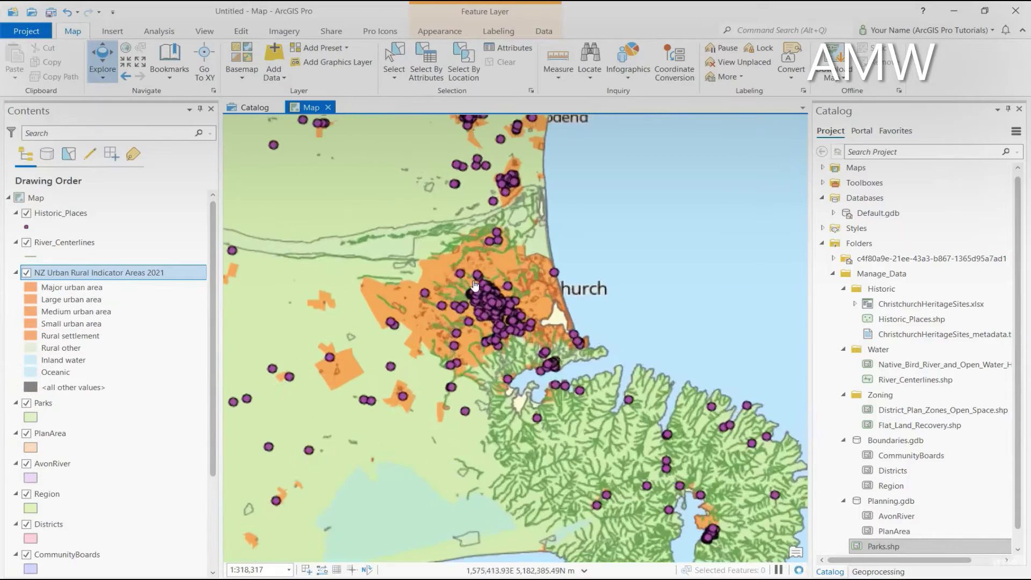
{"action": "left_click", "coordinate": [100, 79]}
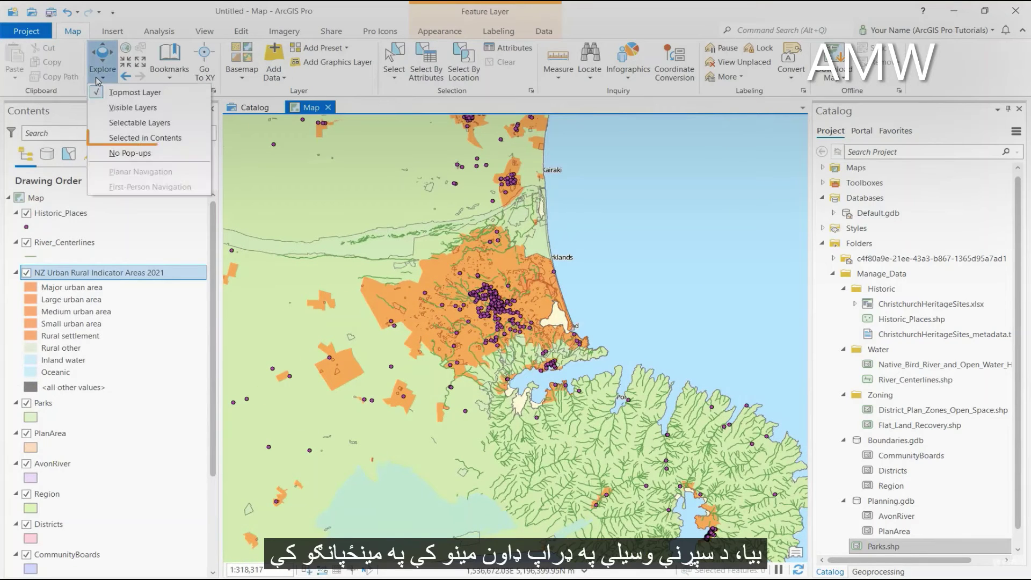
{"action": "left_click", "coordinate": [110, 138]}
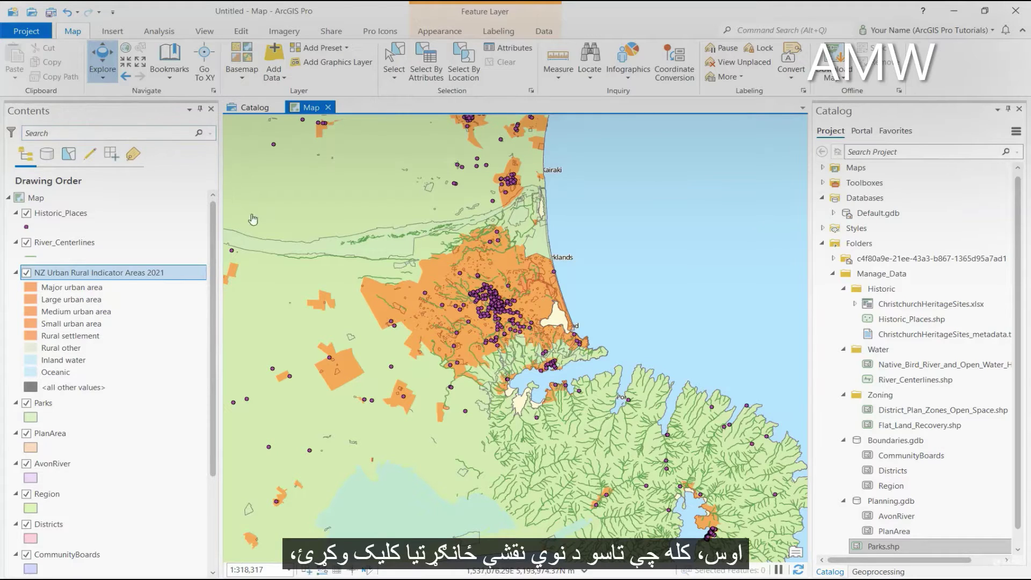
{"action": "left_click", "coordinate": [411, 308]}
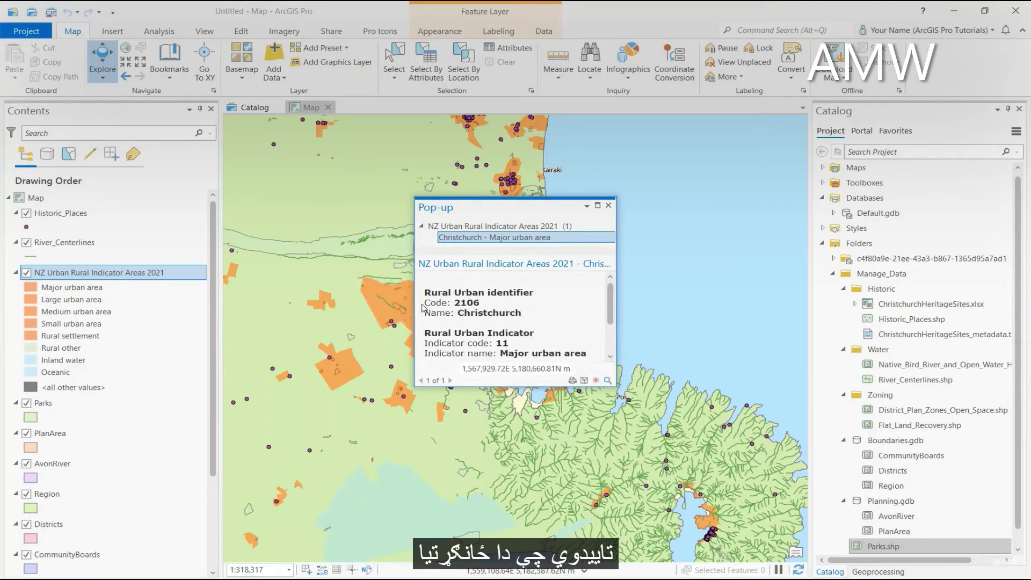
{"action": "left_click", "coordinate": [608, 206]}
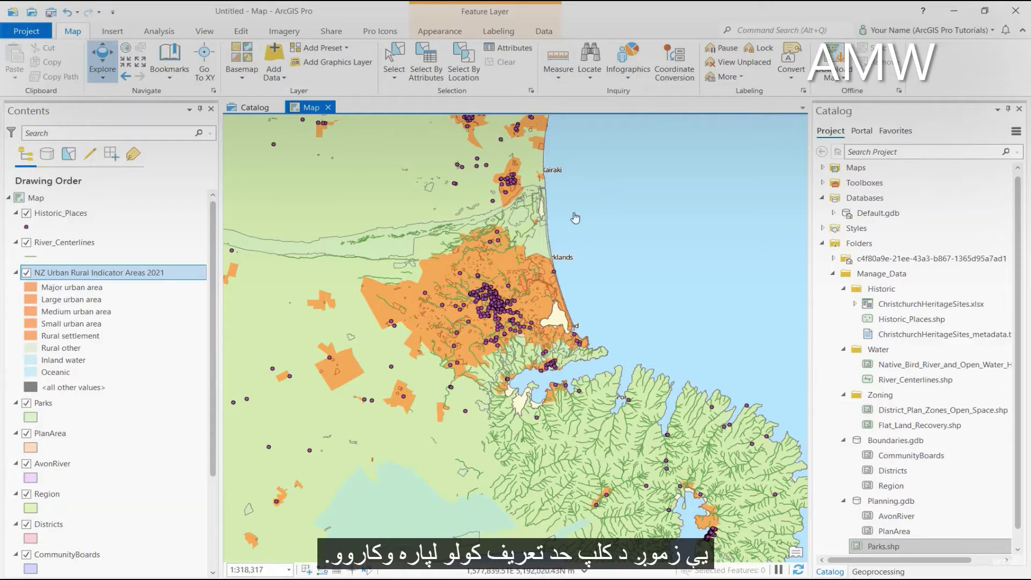
Rename the NZ Urban Rural Indicator Areas 2021 layer to Urban Area in its layer properties.
{"action": "right_click", "coordinate": [83, 275]}
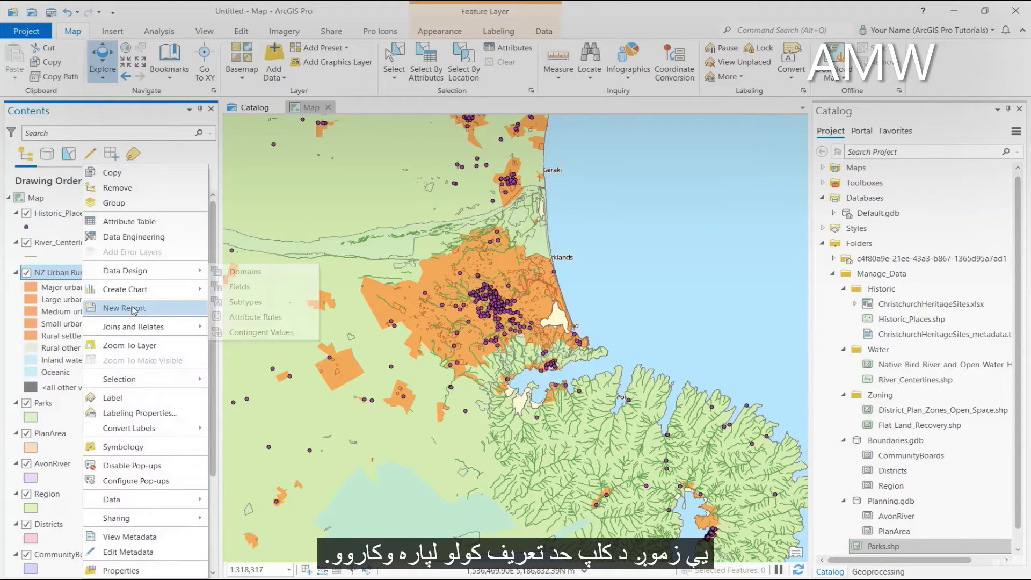
{"action": "left_click", "coordinate": [135, 571]}
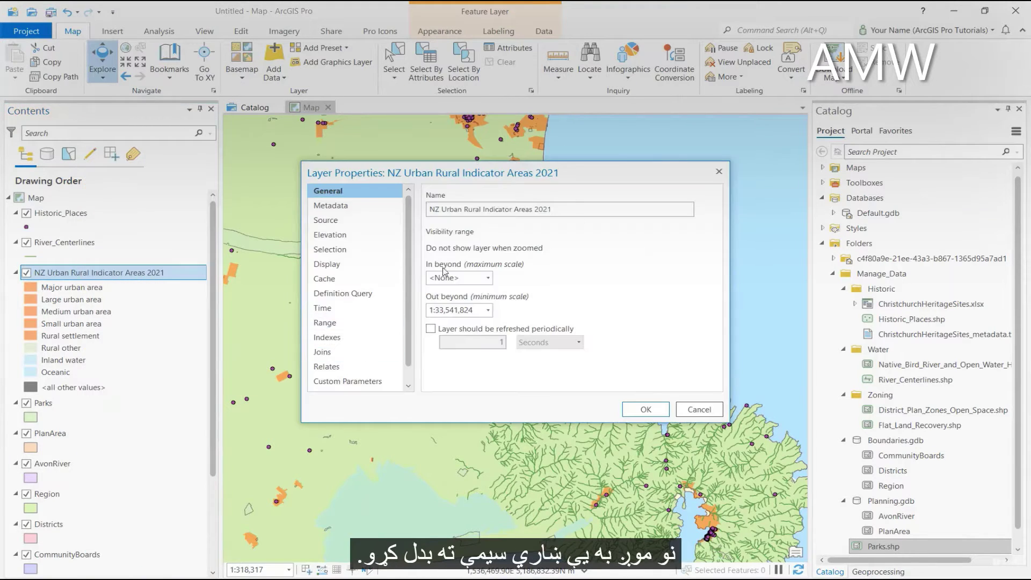
{"action": "key", "text": "Tab"}
{"action": "type", "text": "Urban Area"}
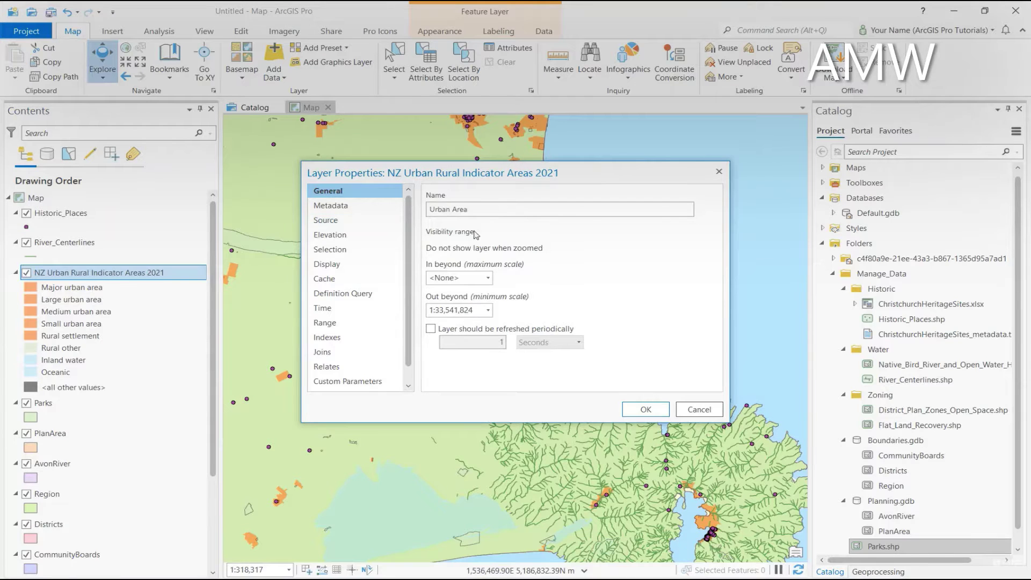
{"action": "left_click", "coordinate": [644, 411]}
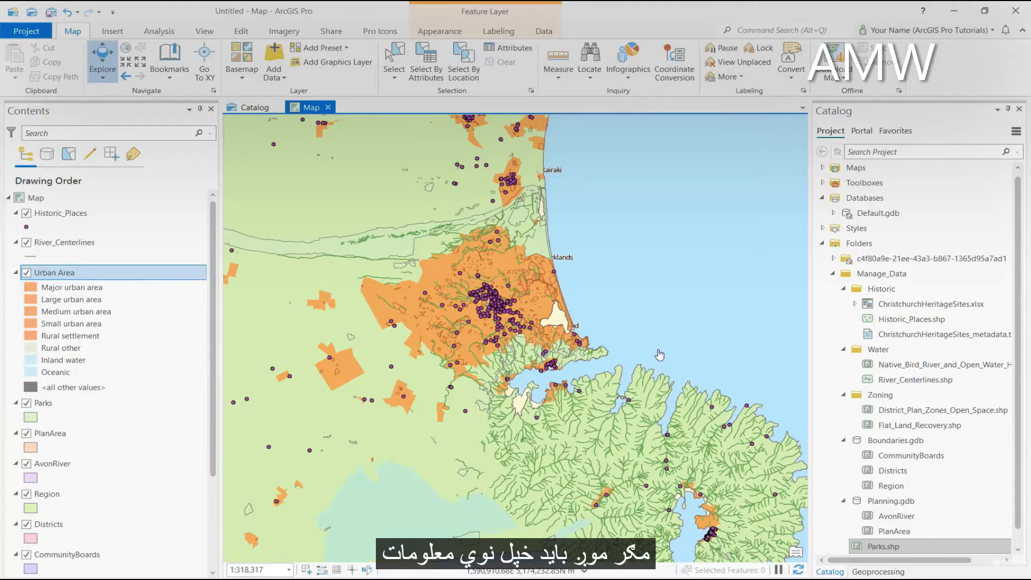
Start a new file geodatabase from the project's Databases and create a folder named ChristchurchRenewal in C:\temp\Manage_Data.
{"action": "left_click", "coordinate": [244, 109]}
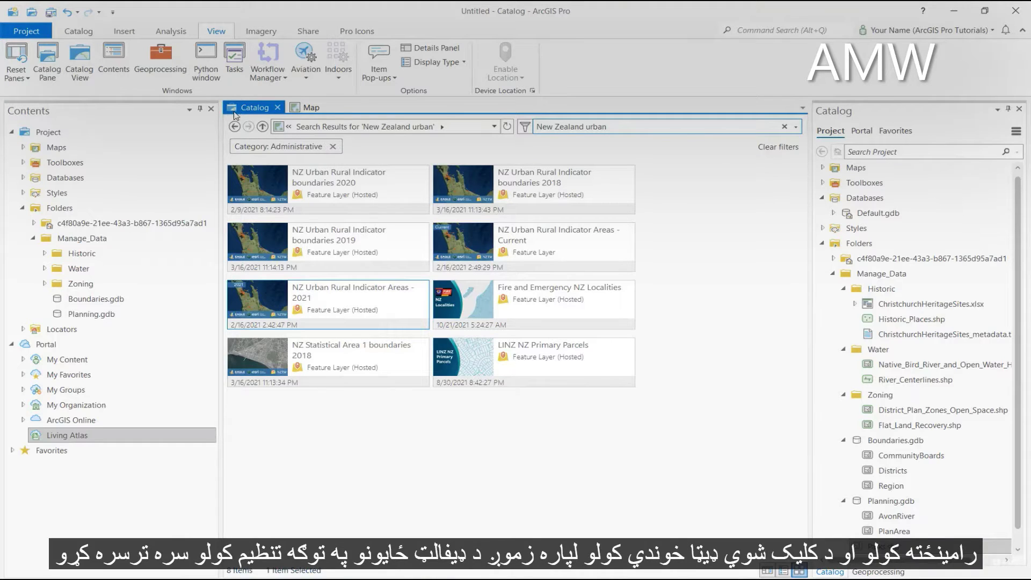
{"action": "left_click", "coordinate": [105, 181]}
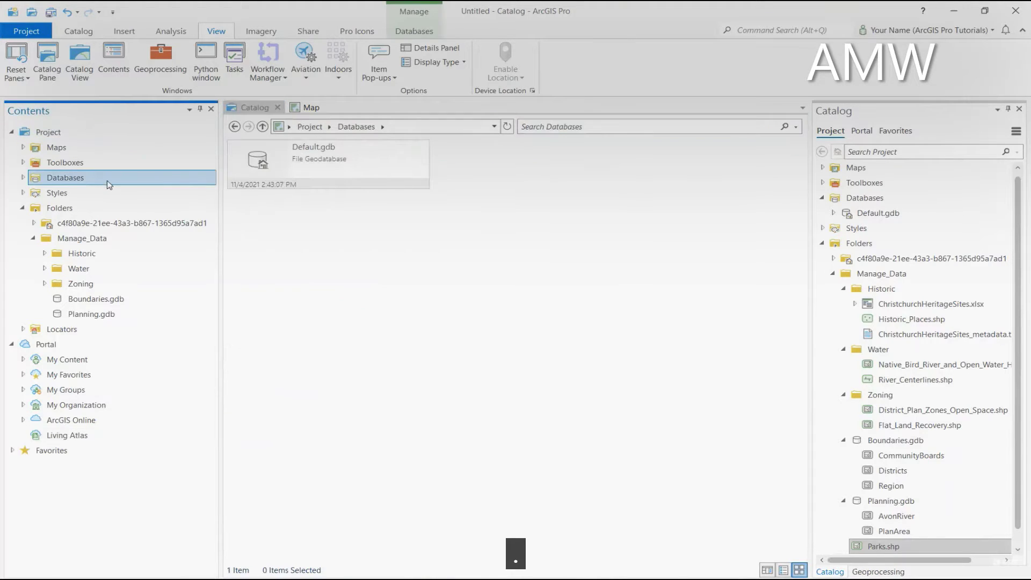
{"action": "right_click", "coordinate": [109, 185]}
{"action": "left_click", "coordinate": [140, 207]}
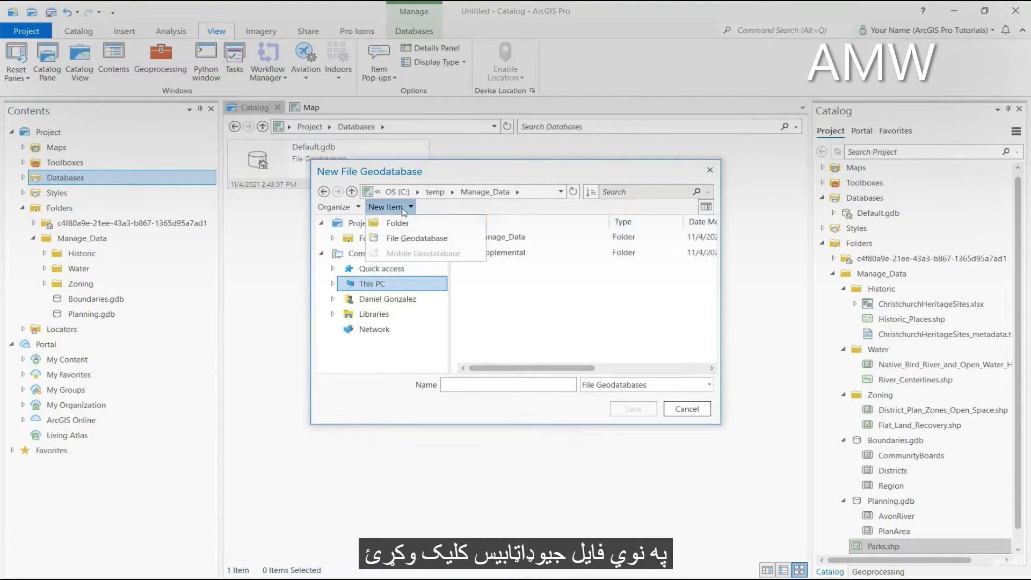
{"action": "left_click", "coordinate": [385, 206]}
{"action": "left_click", "coordinate": [407, 226]}
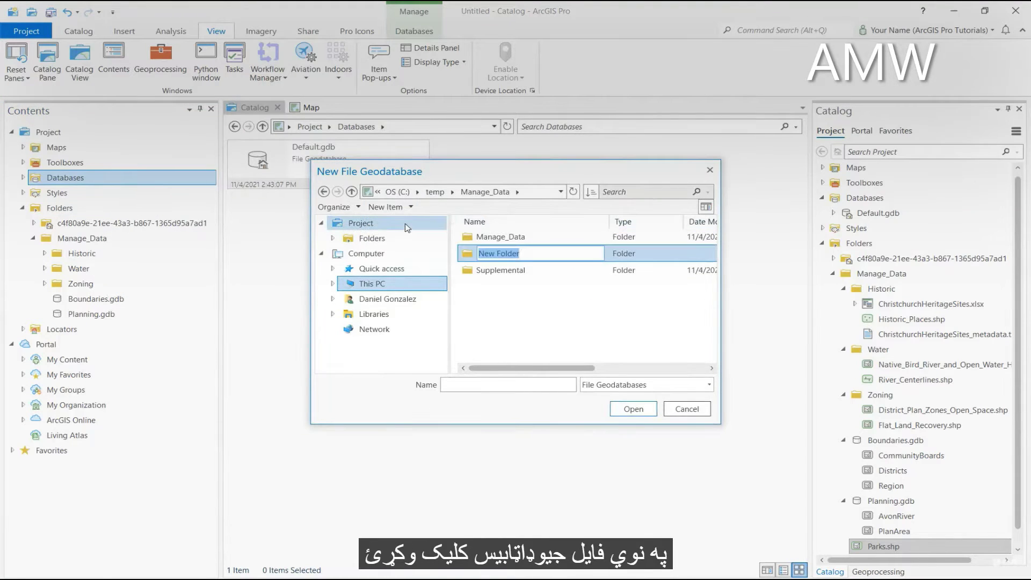
{"action": "type", "text": "ChristchurchRenewal"}
{"action": "key", "text": "Return"}
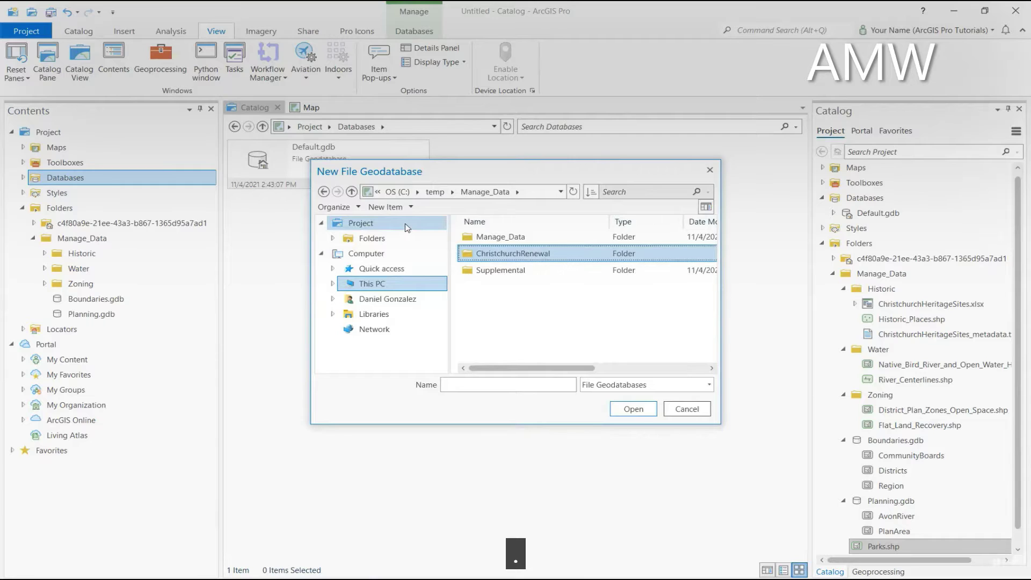
Save the new file geodatabase as ChristchurchData inside the ChristchurchRenewal folder.
{"action": "left_click", "coordinate": [628, 413]}
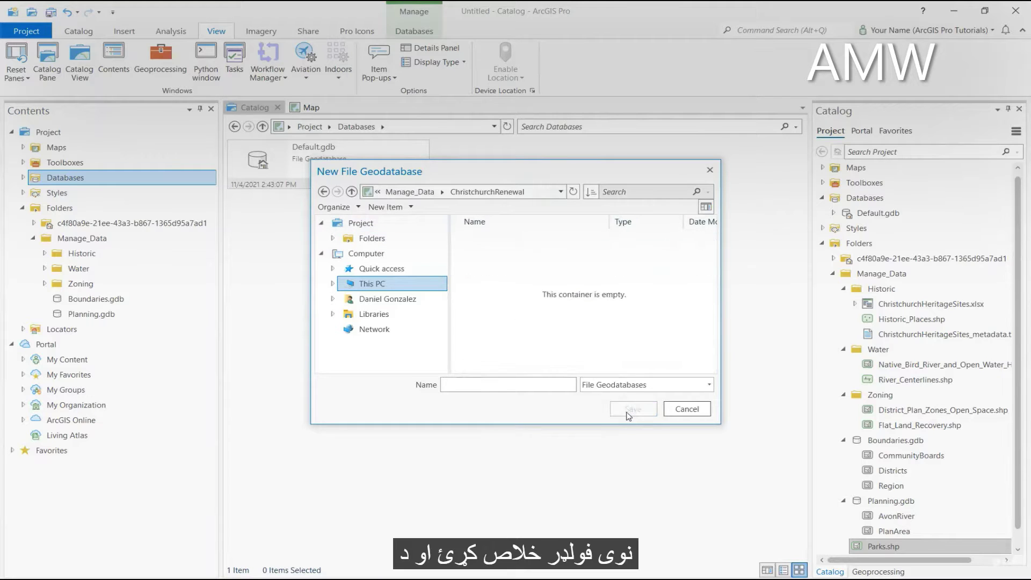
{"action": "left_click", "coordinate": [508, 385]}
{"action": "type", "text": "C"}
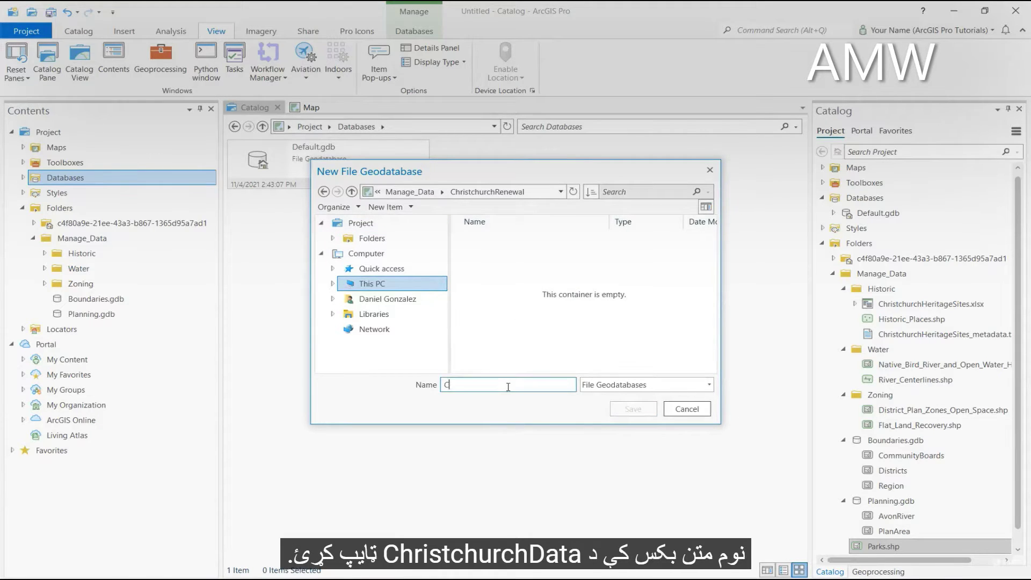
{"action": "type", "text": "hristchurchData"}
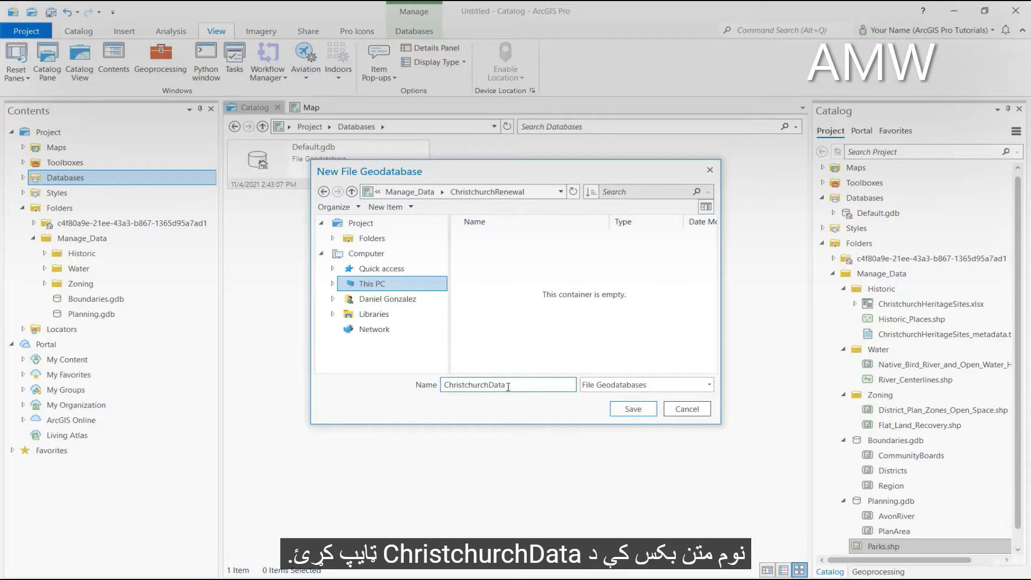
{"action": "left_click", "coordinate": [632, 408]}
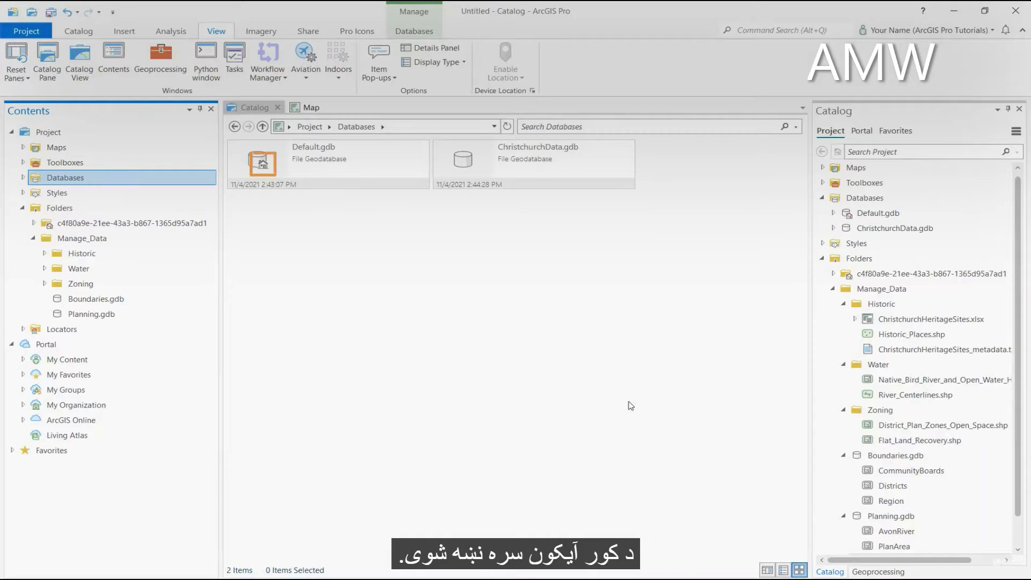
Make ChristchurchData.gdb the project's default geodatabase.
{"action": "left_click", "coordinate": [528, 160]}
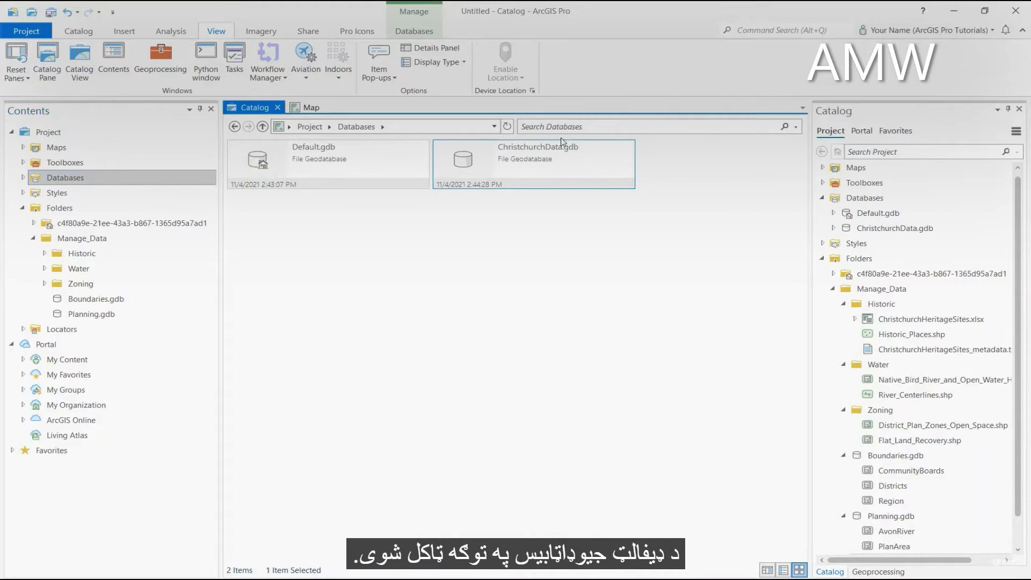
{"action": "left_click", "coordinate": [419, 34]}
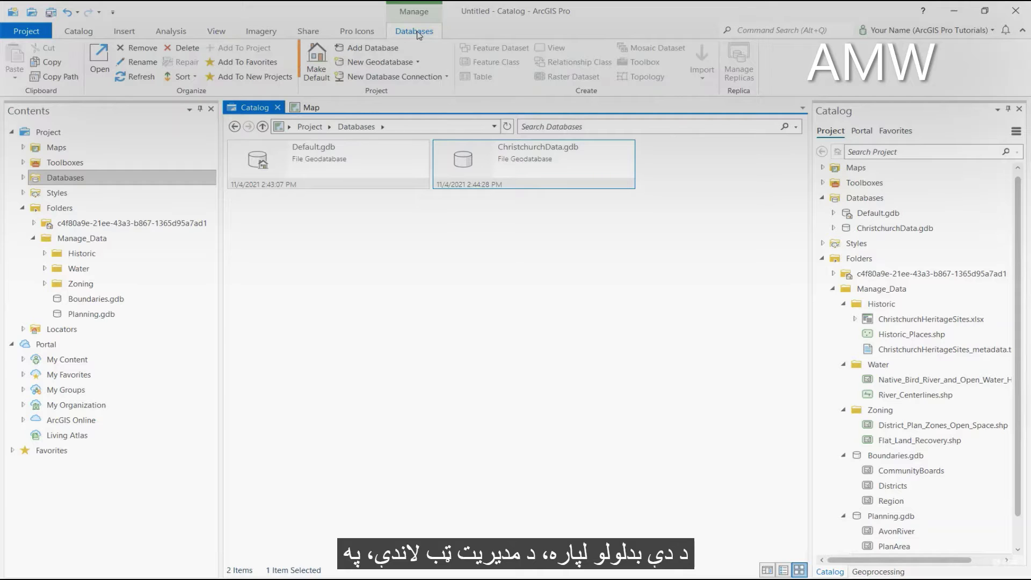
{"action": "left_click", "coordinate": [316, 69]}
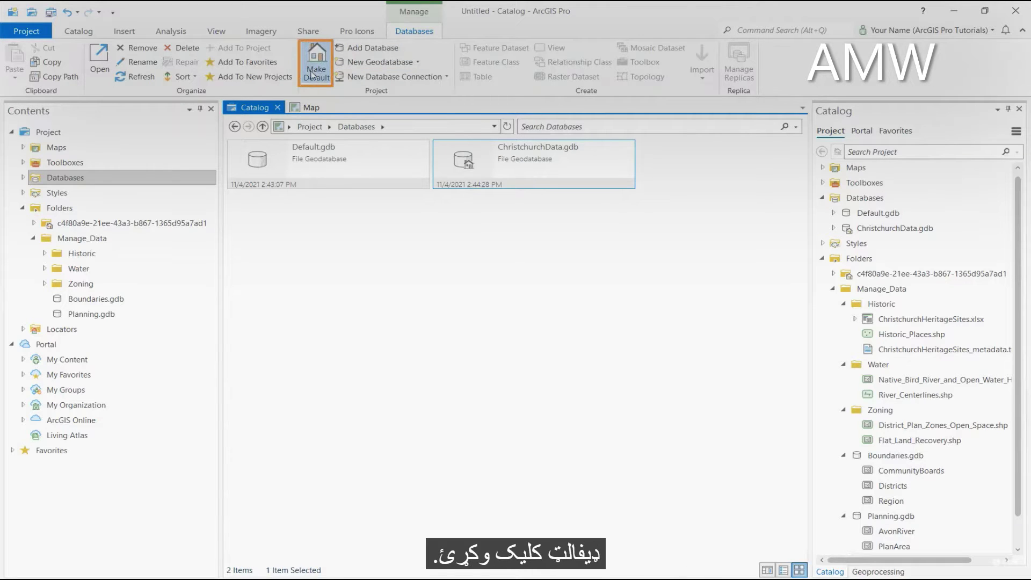
Add a folder connection to the ChristchurchRenewal folder in C:\temp\Manage_Data.
{"action": "right_click", "coordinate": [114, 211]}
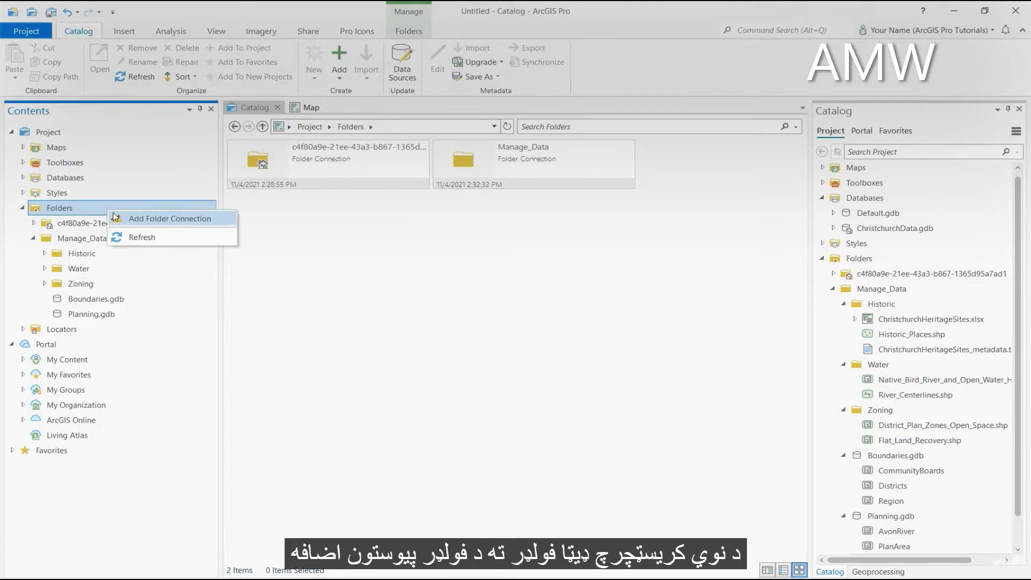
{"action": "left_click", "coordinate": [120, 218]}
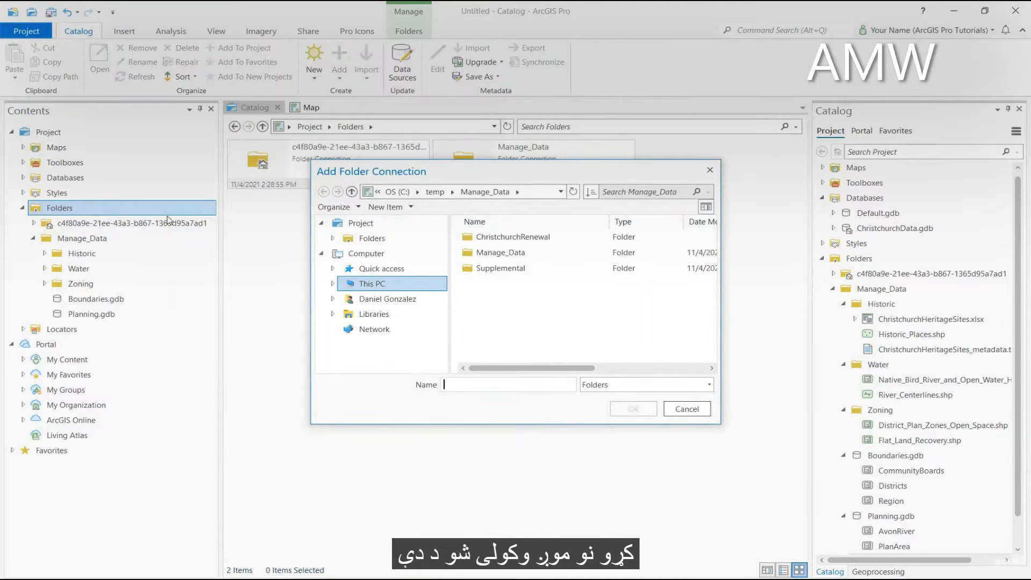
{"action": "left_click", "coordinate": [511, 238]}
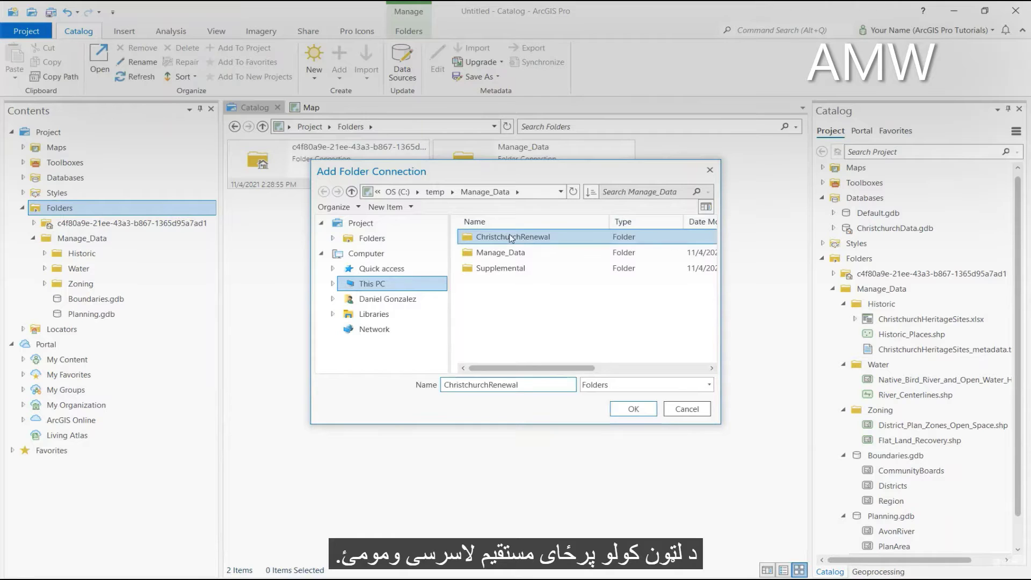
{"action": "left_click", "coordinate": [632, 410]}
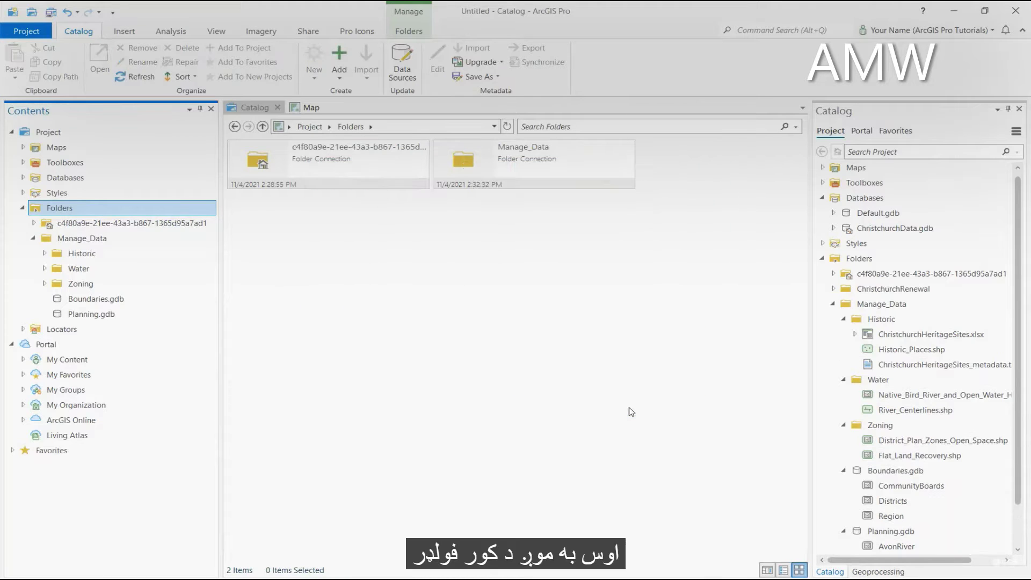
Make the ChristchurchRenewal folder connection the project's default folder and add it to Favorites.
{"action": "left_click", "coordinate": [529, 164]}
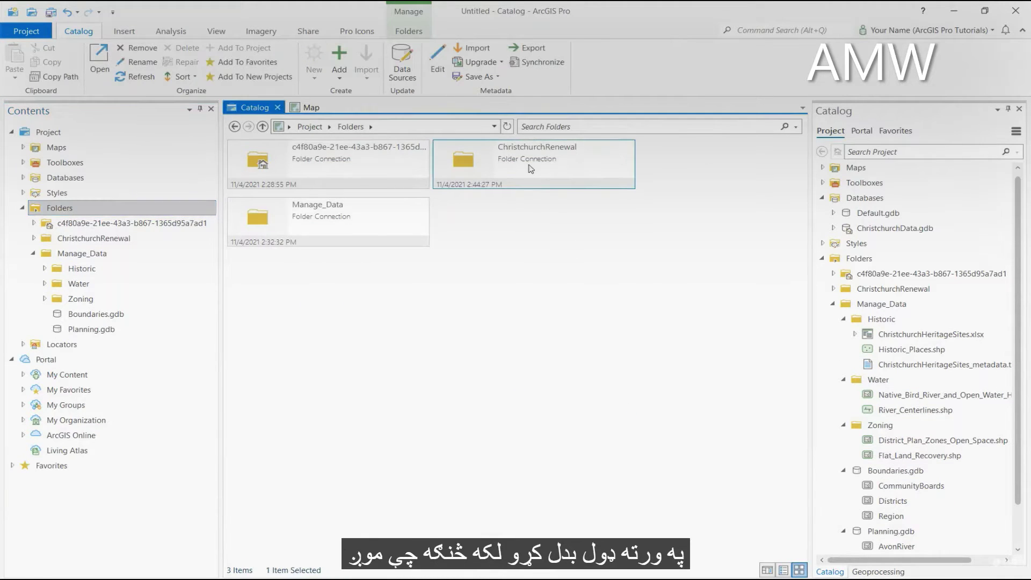
{"action": "left_click", "coordinate": [420, 30]}
{"action": "left_click", "coordinate": [349, 52]}
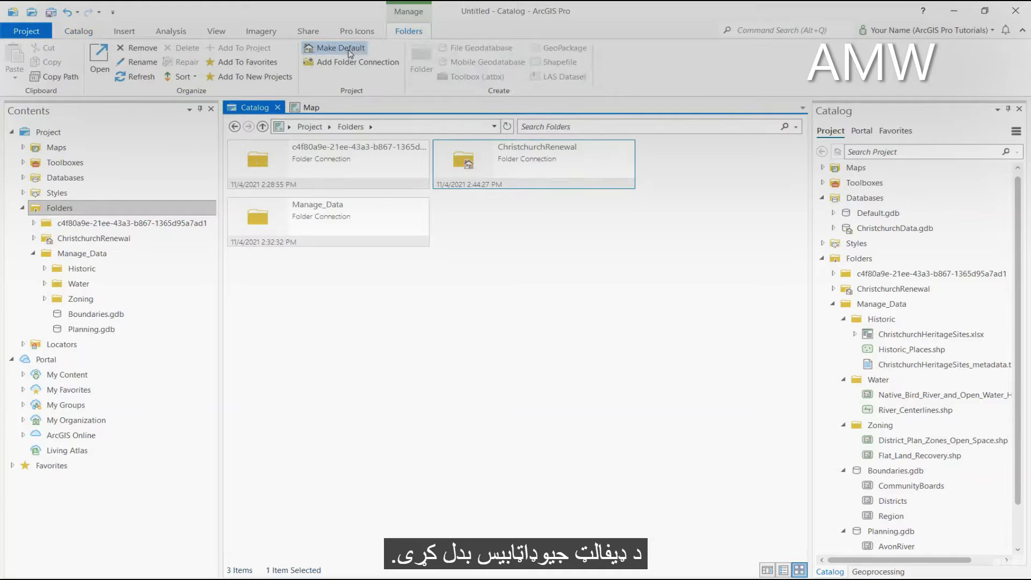
{"action": "left_click", "coordinate": [273, 64]}
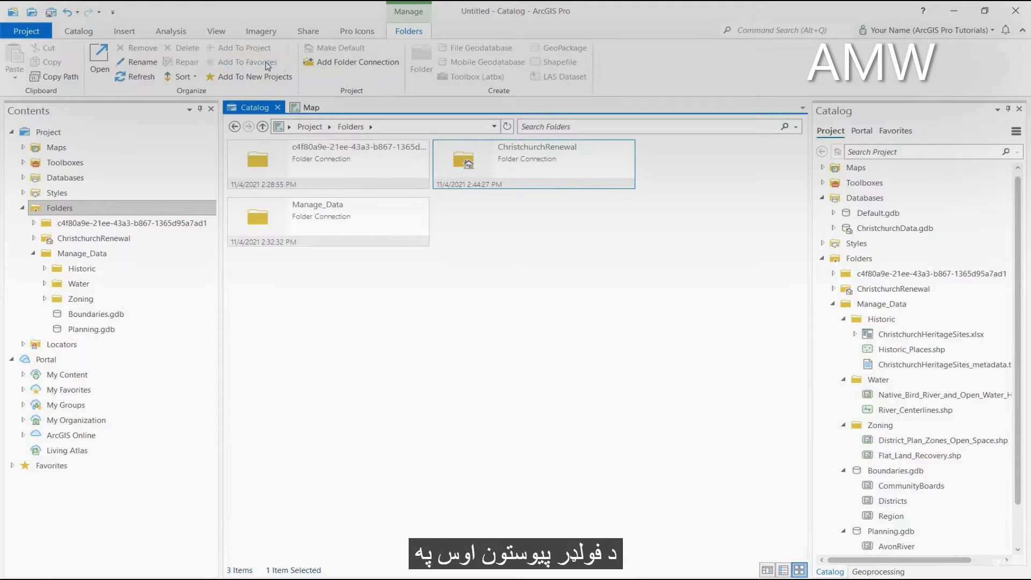
{"action": "left_click", "coordinate": [12, 466]}
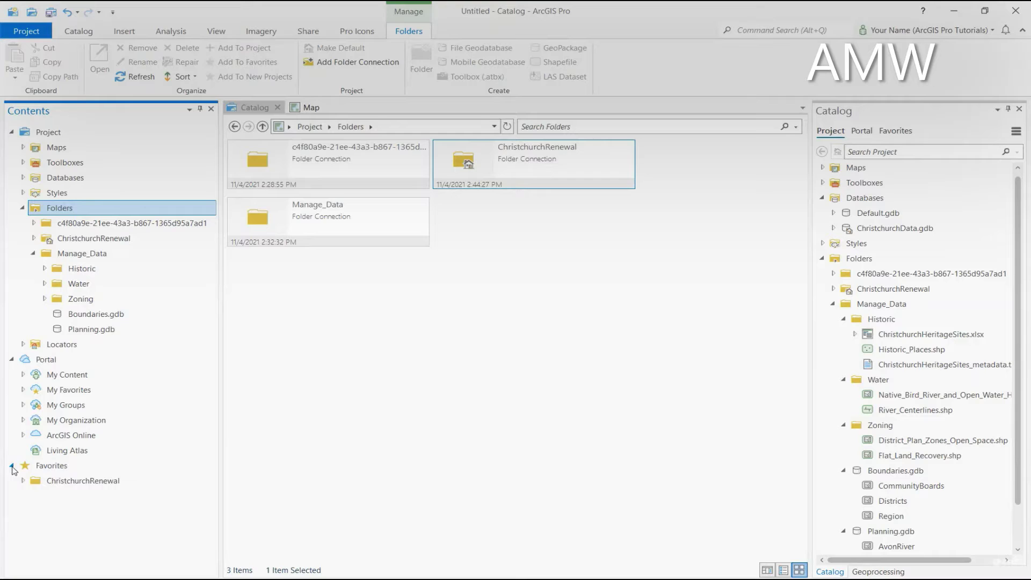
In the map, make Urban Area the only selectable layer and select the Christchurch urban area polygon.
{"action": "left_click", "coordinate": [309, 109]}
{"action": "right_click", "coordinate": [136, 279]}
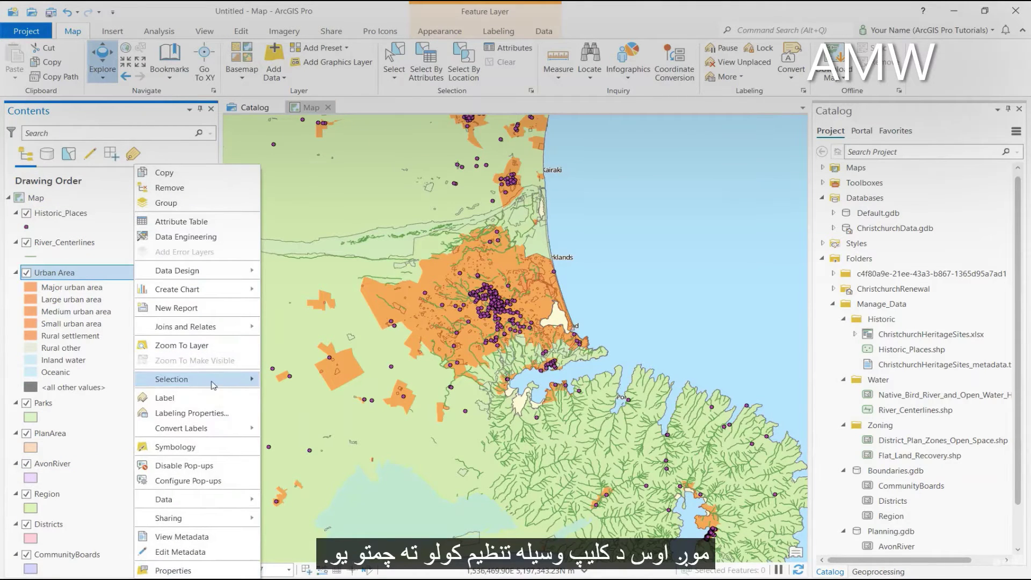
{"action": "mouse_move", "coordinate": [216, 383]}
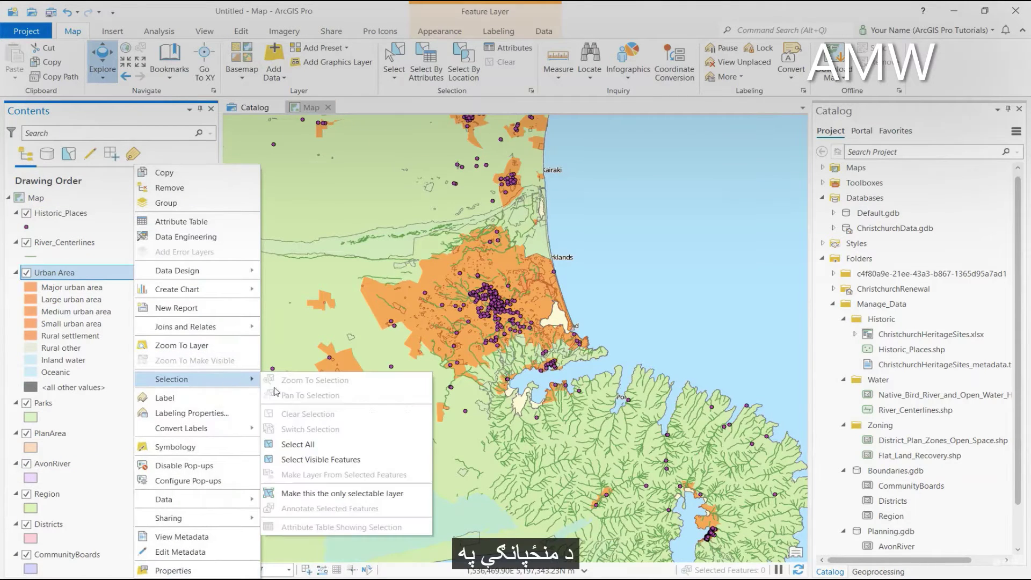
{"action": "left_click", "coordinate": [312, 494]}
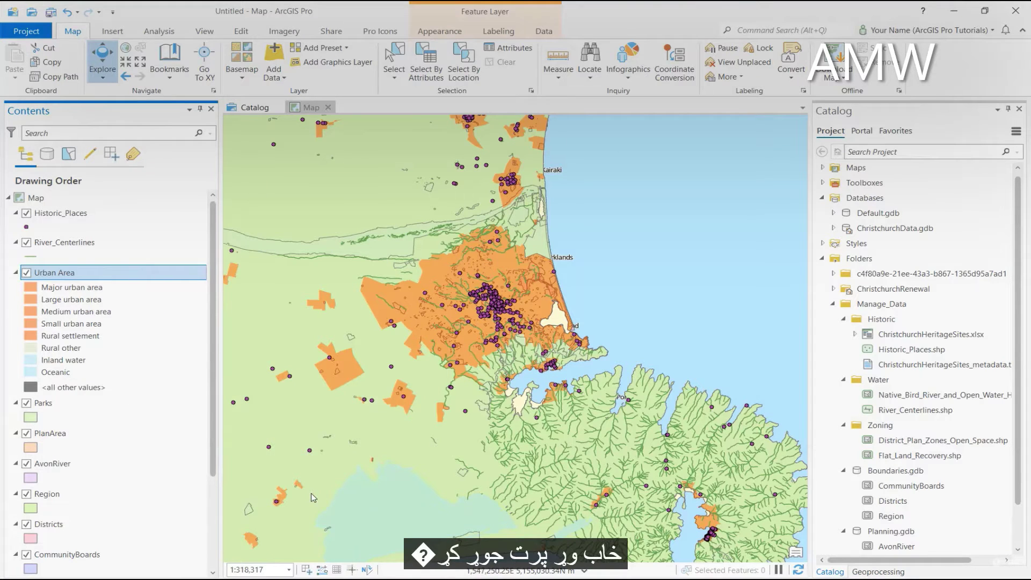
{"action": "left_click", "coordinate": [395, 59]}
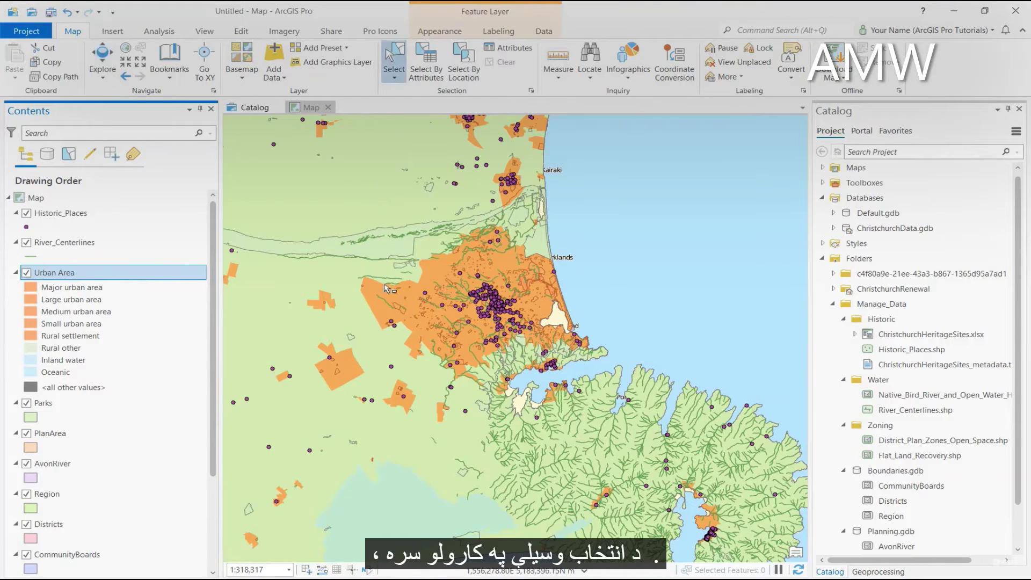
{"action": "left_click", "coordinate": [398, 296]}
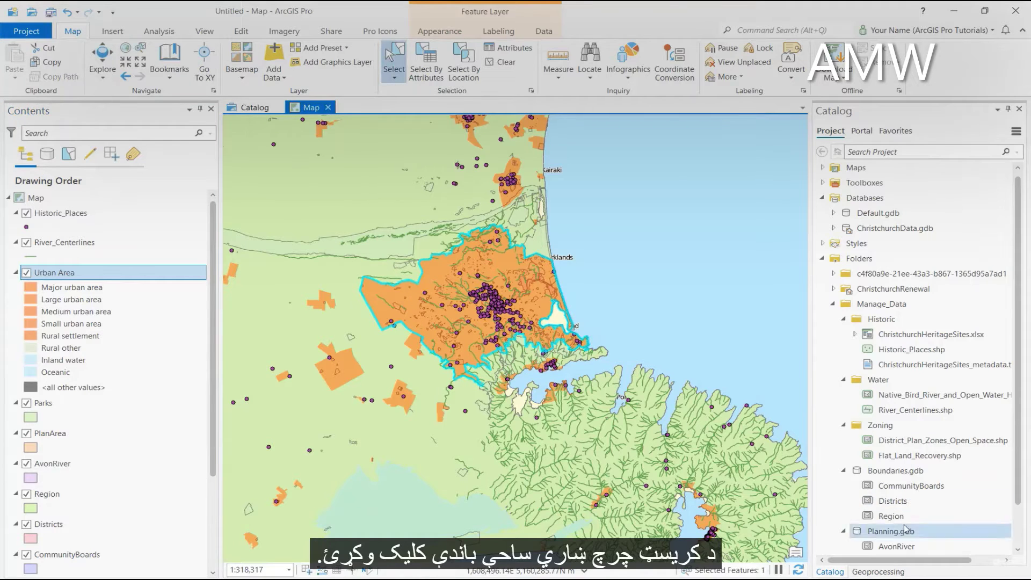
Find the Clip analysis tool and set it up as a temporary batch tool on Input Features or Dataset, without adding outputs to an open map.
{"action": "left_click", "coordinate": [879, 572]}
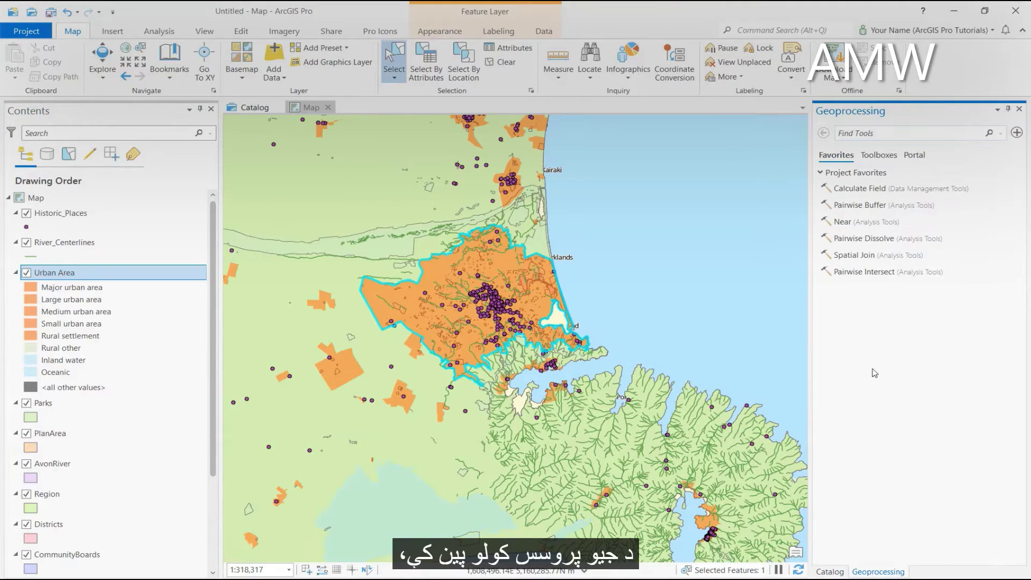
{"action": "left_click", "coordinate": [876, 133]}
{"action": "type", "text": "clip"}
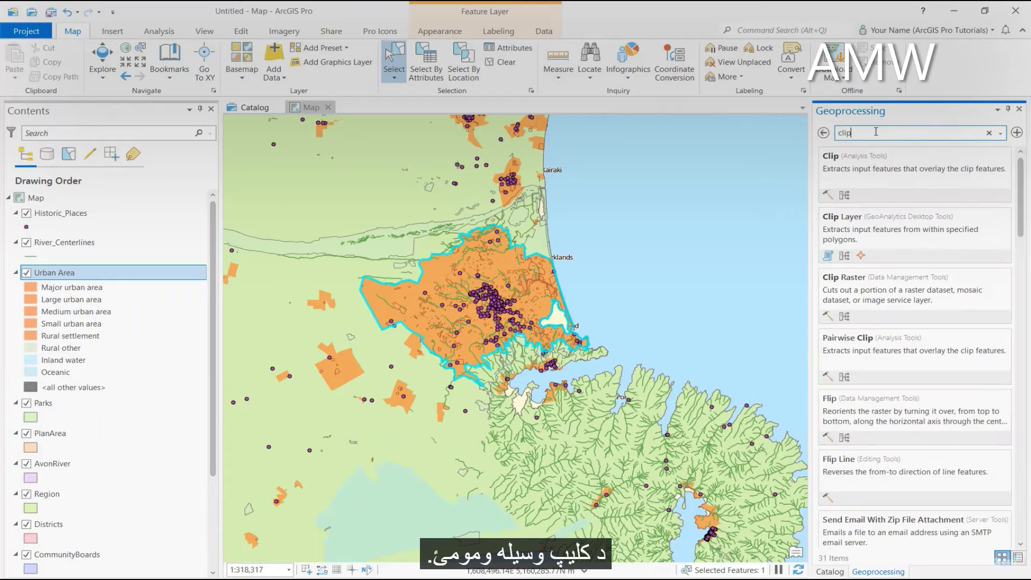
{"action": "right_click", "coordinate": [866, 159]}
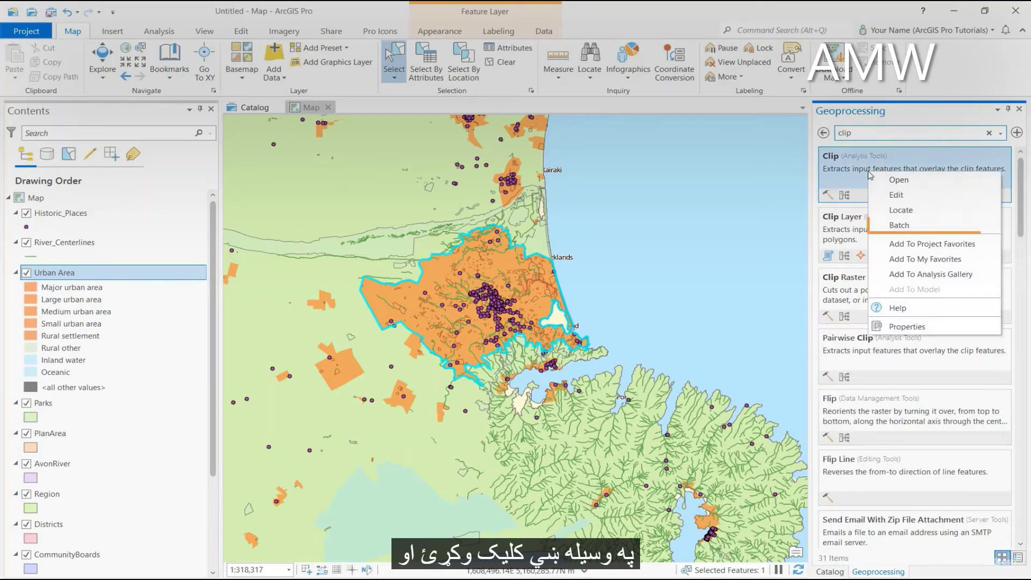
{"action": "left_click", "coordinate": [890, 226]}
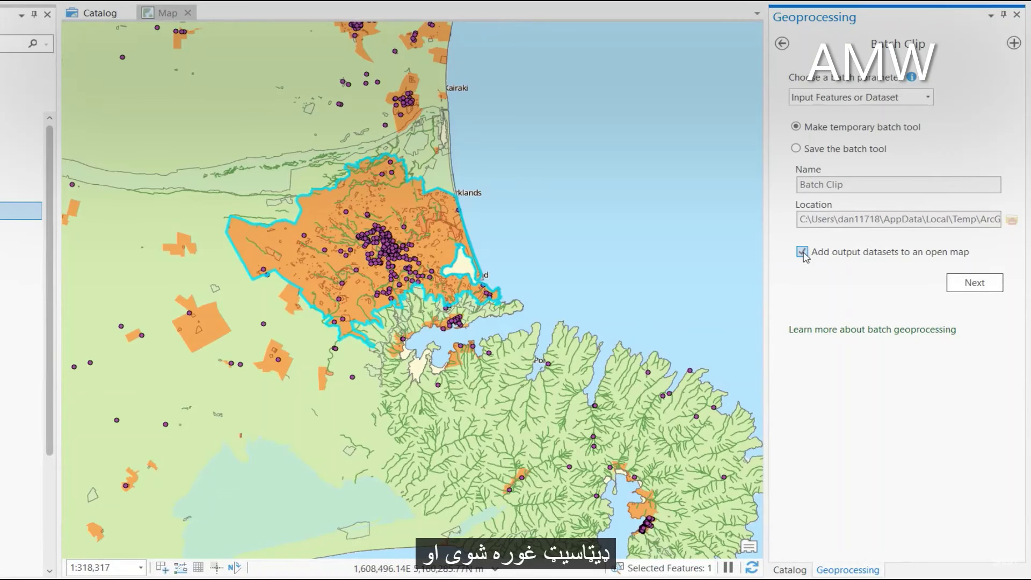
{"action": "left_click", "coordinate": [803, 253]}
{"action": "left_click", "coordinate": [975, 282]}
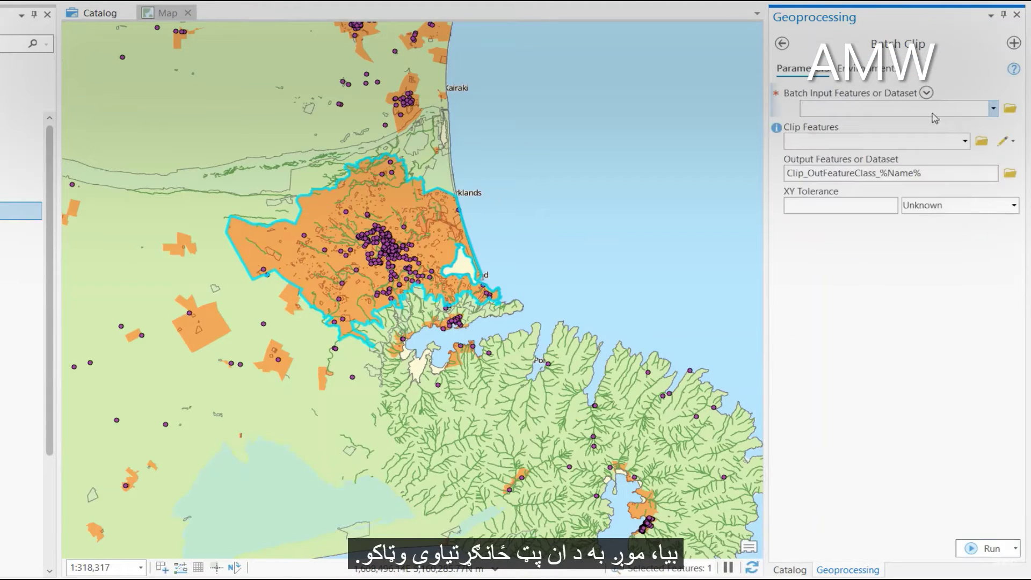
Add all map layers except CommunityBoards, Districts and Region as the Batch Clip input features.
{"action": "left_click", "coordinate": [928, 93]}
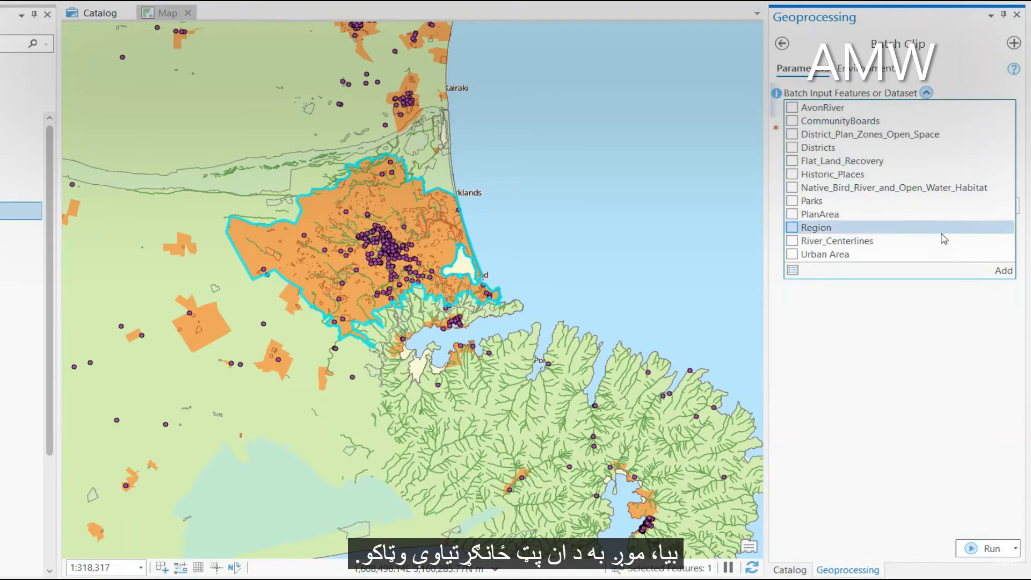
{"action": "left_click", "coordinate": [794, 270]}
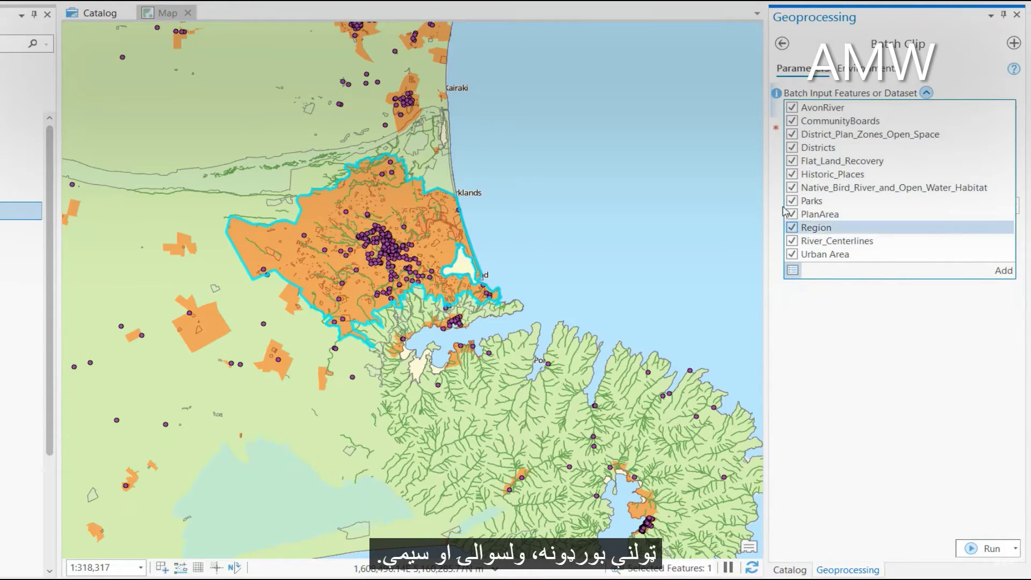
{"action": "left_click", "coordinate": [793, 121]}
{"action": "left_click", "coordinate": [792, 147]}
{"action": "left_click", "coordinate": [792, 228]}
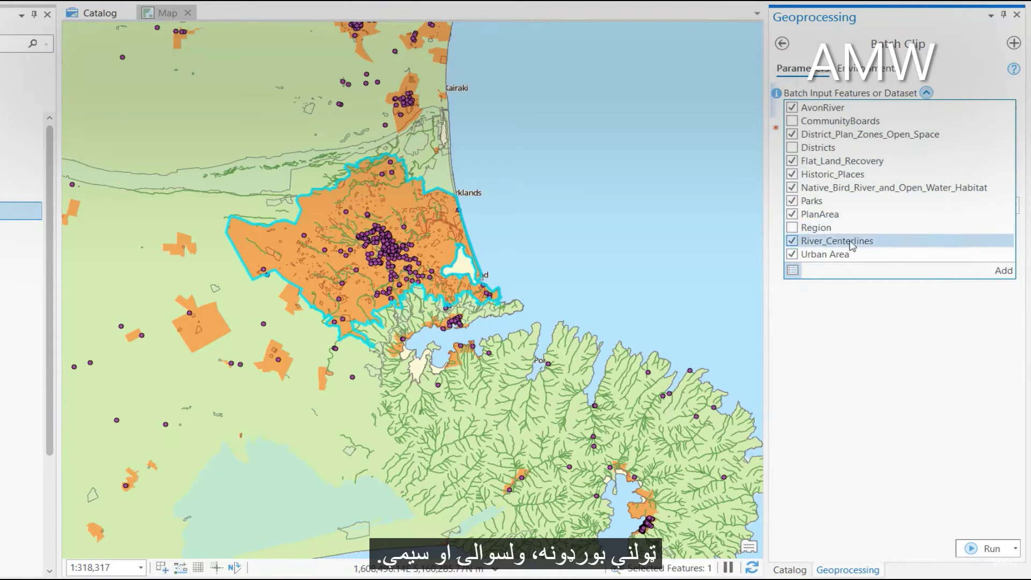
{"action": "left_click", "coordinate": [1002, 271]}
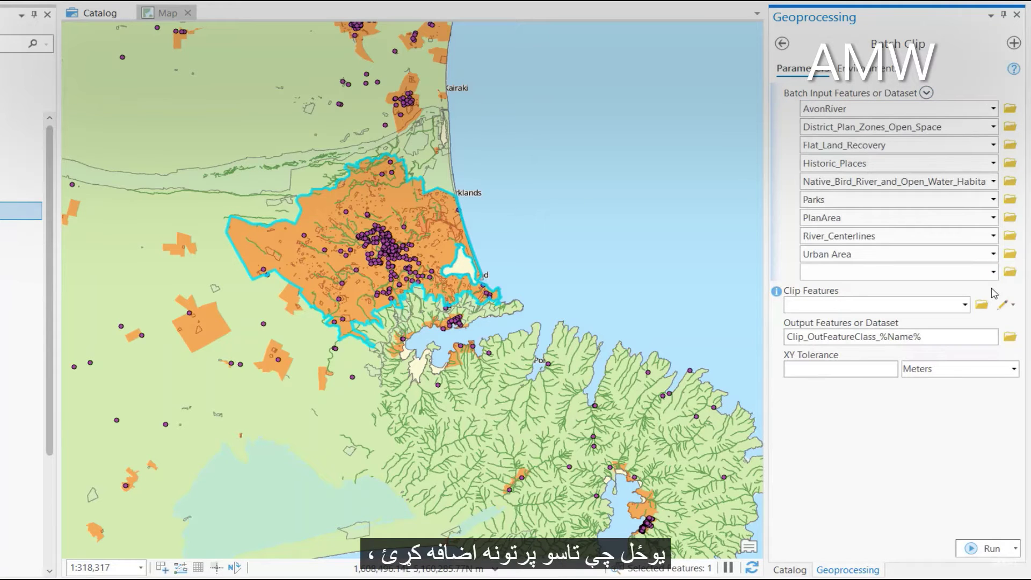
Set Urban Area as the clip features and shorten the output feature class name to only the %Name% variable.
{"action": "left_click", "coordinate": [966, 304]}
{"action": "left_click", "coordinate": [911, 355]}
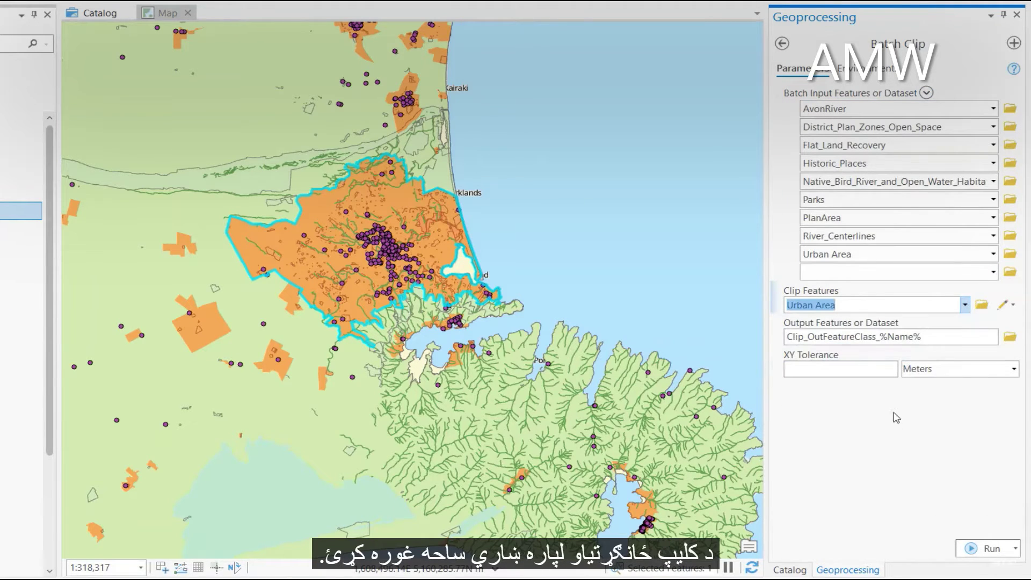
{"action": "left_click", "coordinate": [929, 339]}
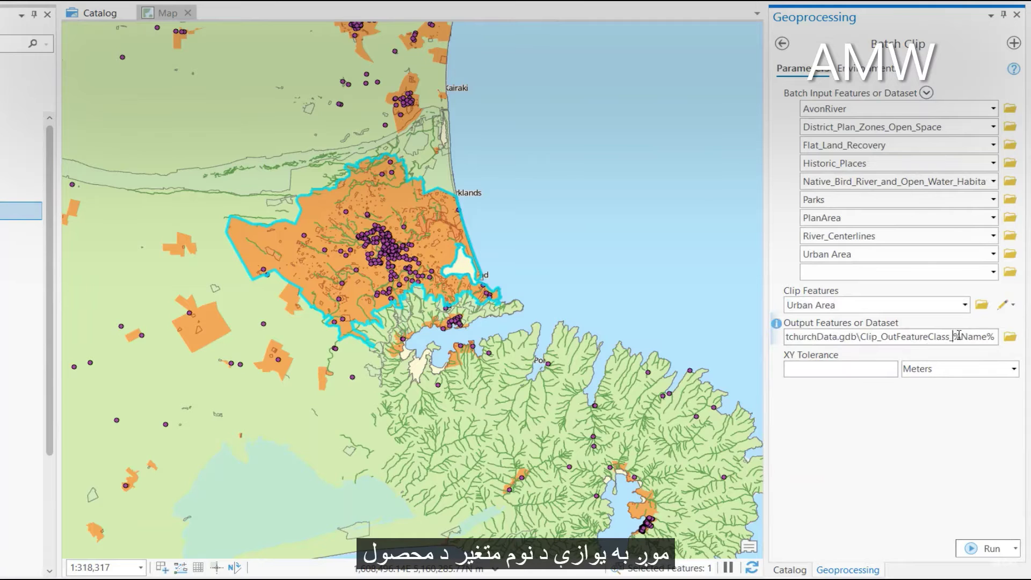
{"action": "left_click_drag", "start_coordinate": [955, 337], "coordinate": [865, 349]}
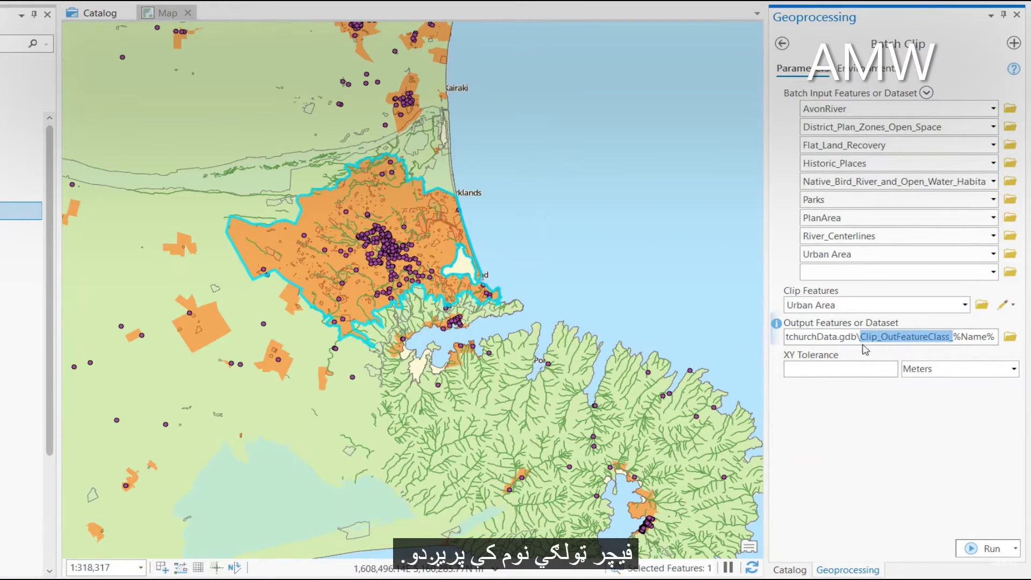
{"action": "key", "text": "Delete"}
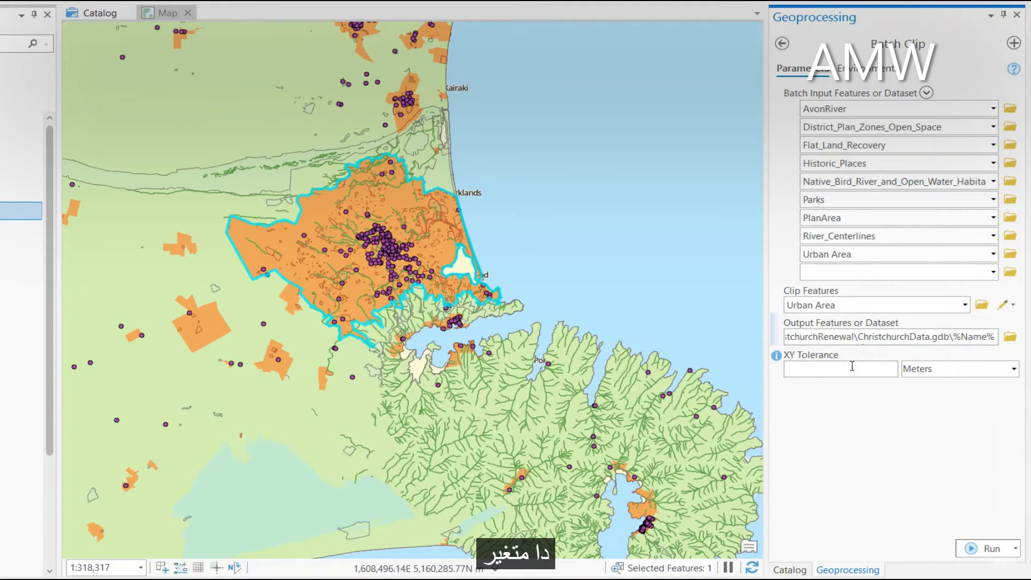
{"action": "left_click", "coordinate": [827, 409]}
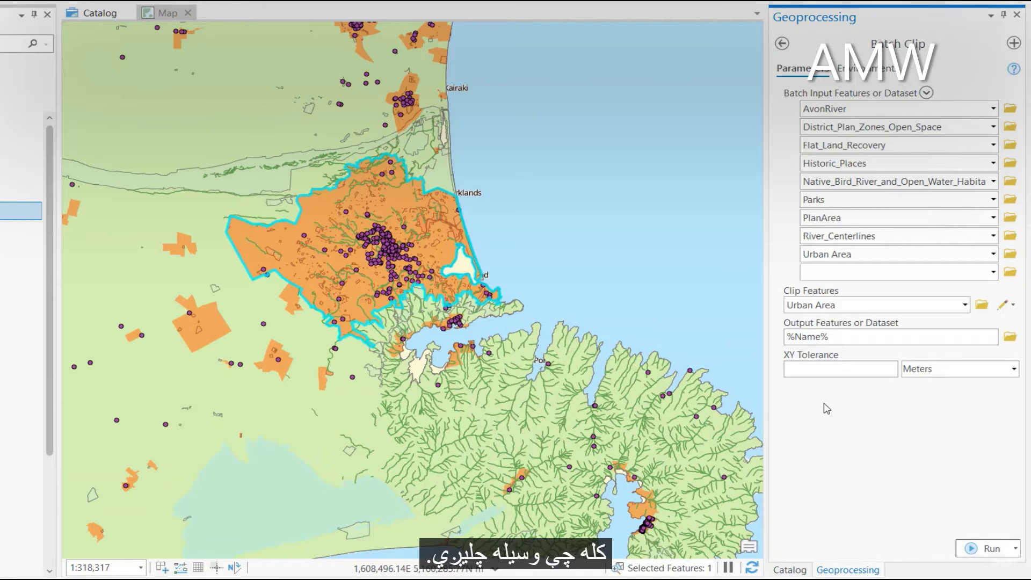
Set the Batch Clip output coordinate system environment to NZGD 2000 New Zealand Transverse Mercator, taken from the map layers.
{"action": "left_click", "coordinate": [864, 69]}
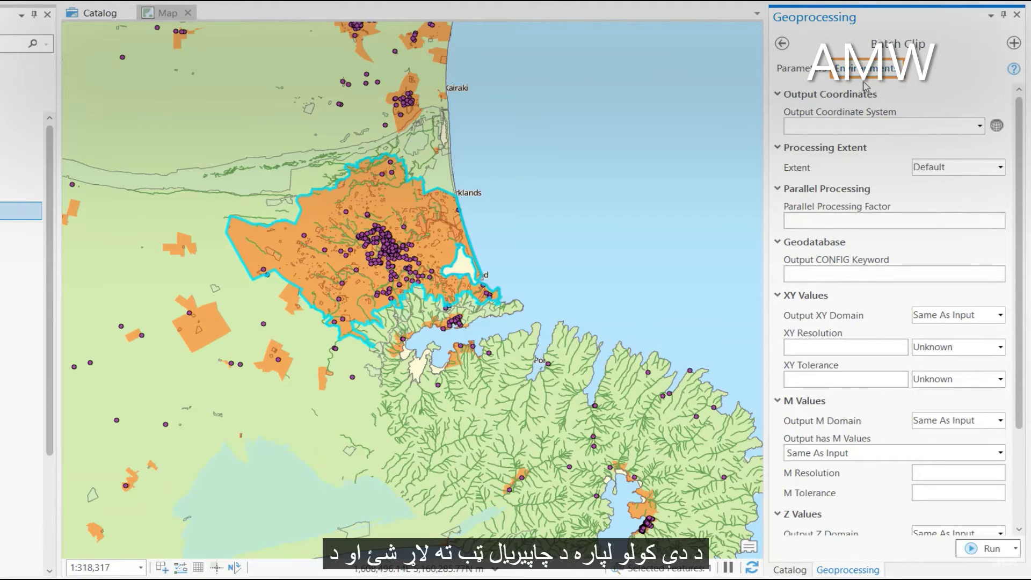
{"action": "left_click", "coordinate": [996, 126]}
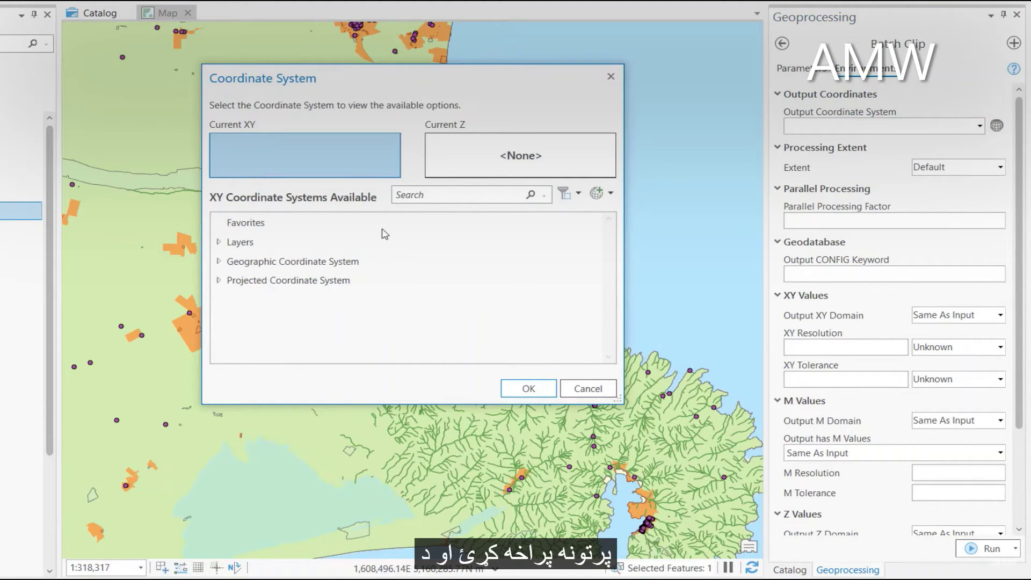
{"action": "left_click", "coordinate": [218, 243]}
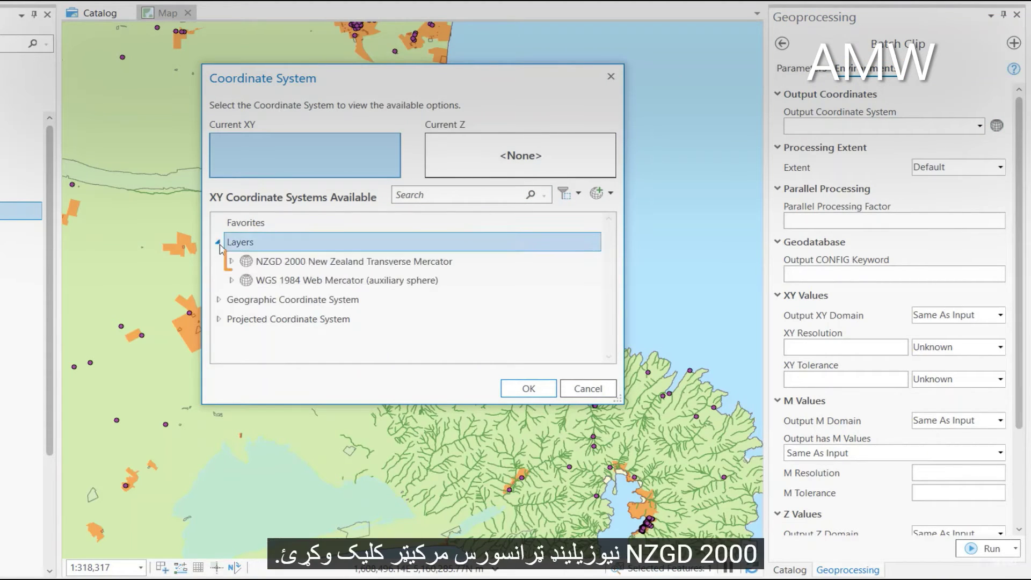
{"action": "left_click", "coordinate": [236, 261]}
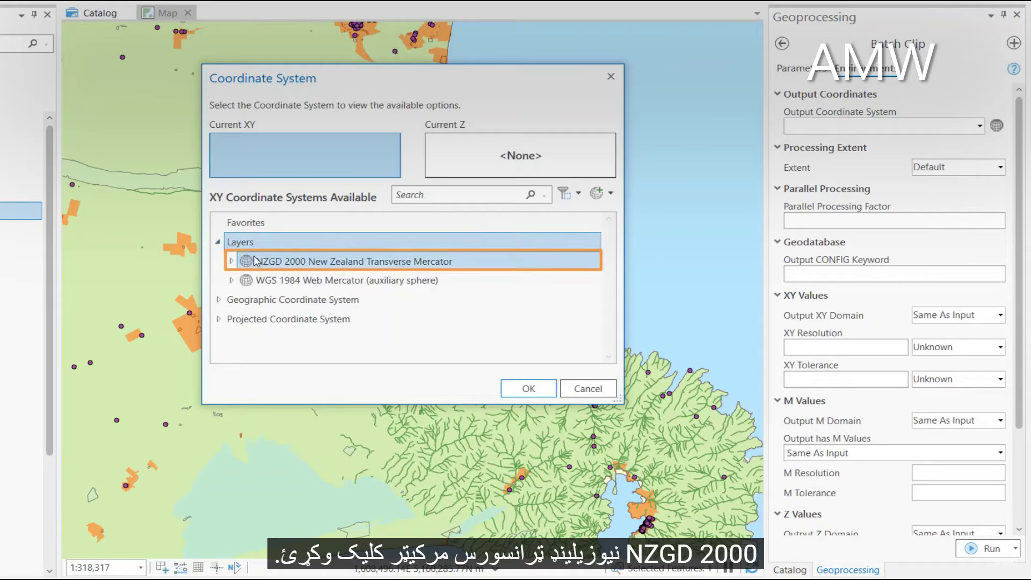
{"action": "left_click", "coordinate": [529, 389]}
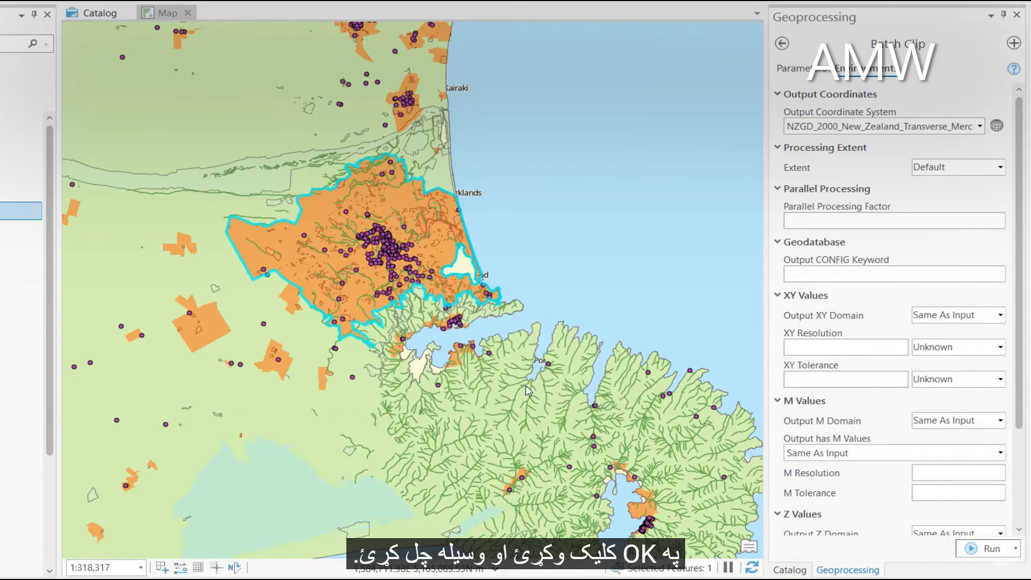
Run the Batch Clip, then show the contents of the ChristchurchData.gdb database in the catalog view as a list.
{"action": "left_click", "coordinate": [978, 550]}
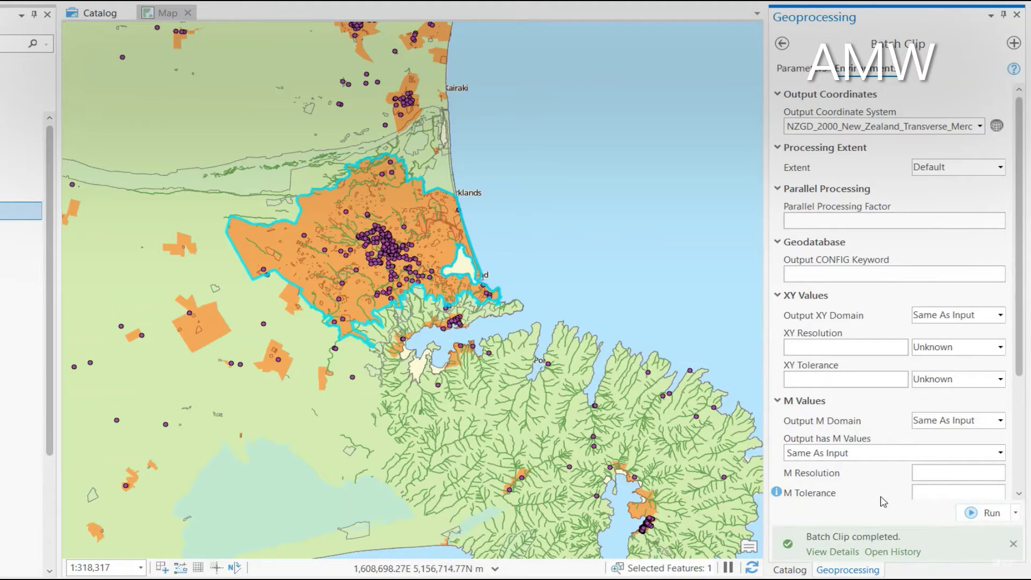
{"action": "left_click", "coordinate": [97, 15]}
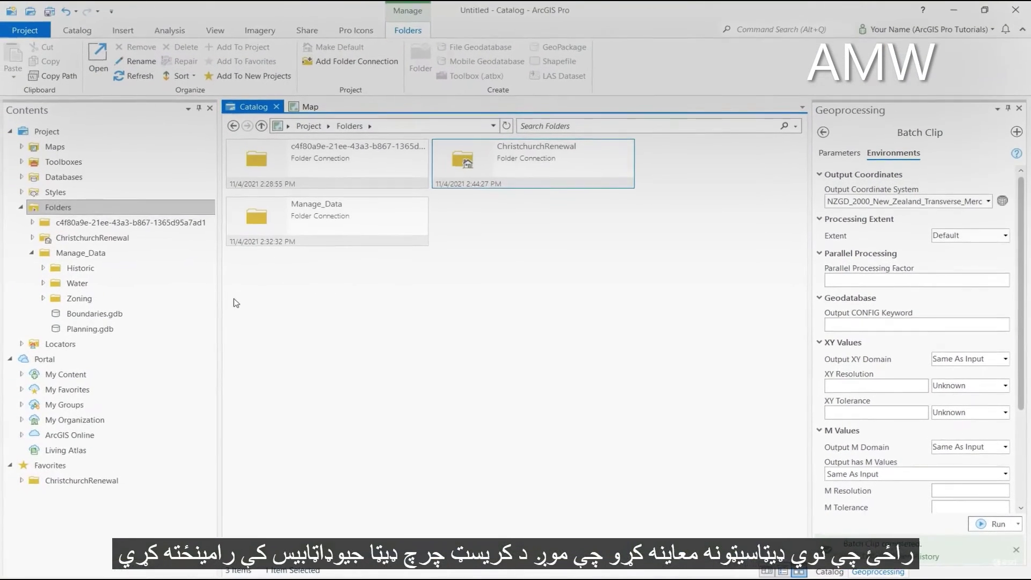
{"action": "left_click", "coordinate": [21, 177]}
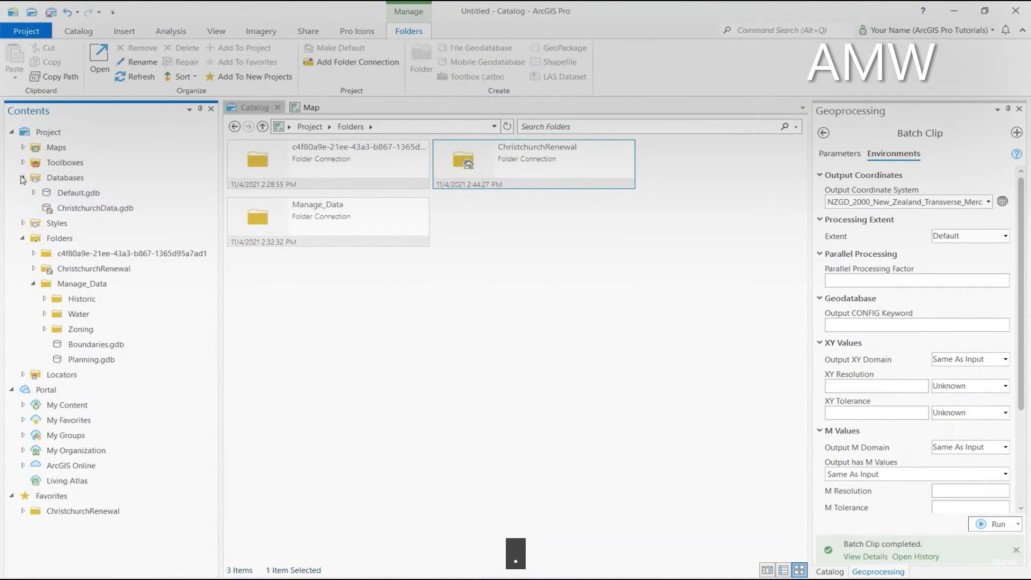
{"action": "left_click", "coordinate": [62, 212]}
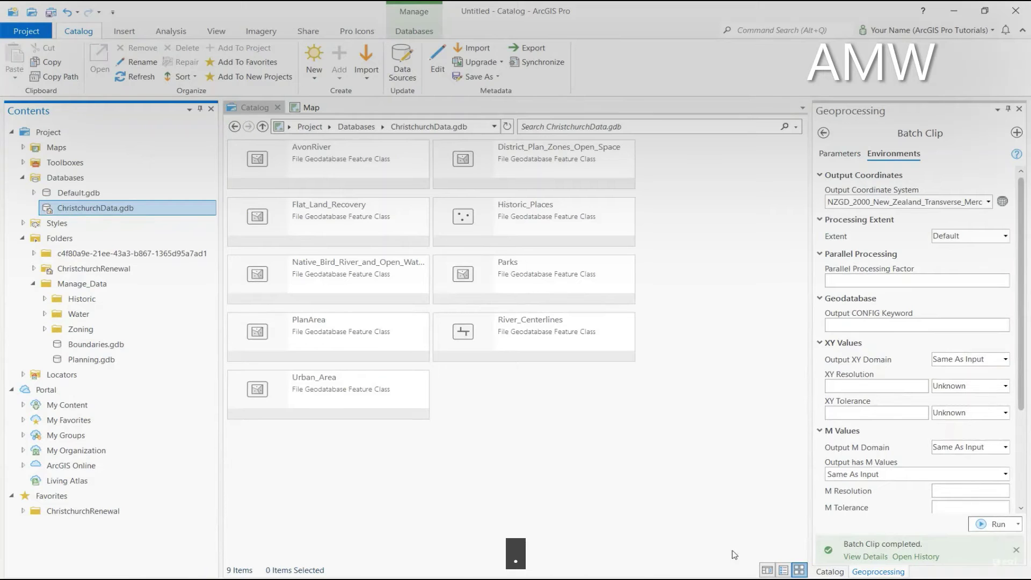
{"action": "left_click", "coordinate": [783, 570]}
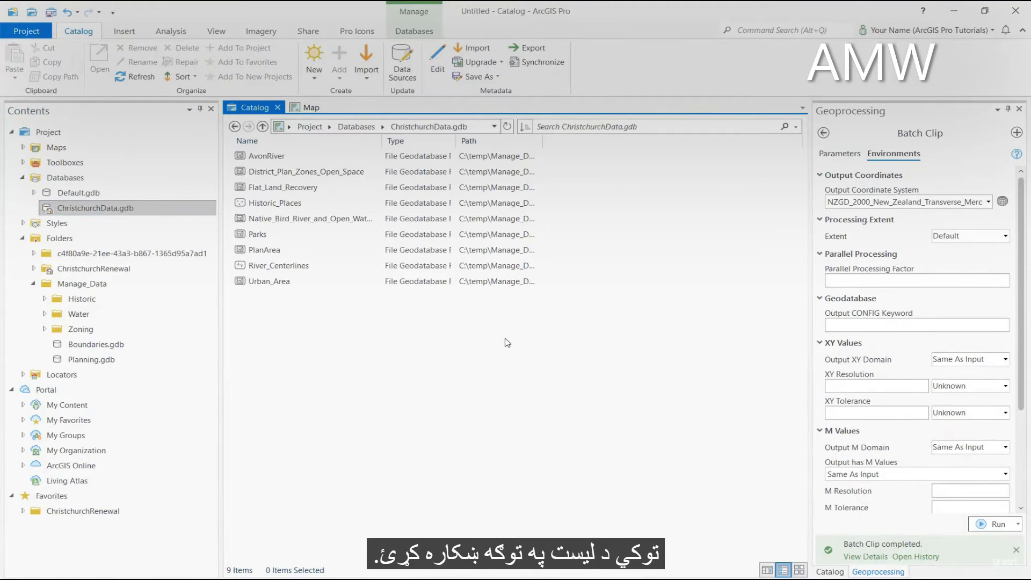
Examine the spatial reference in the properties of the clipped PlanArea feature class.
{"action": "left_click", "coordinate": [366, 254]}
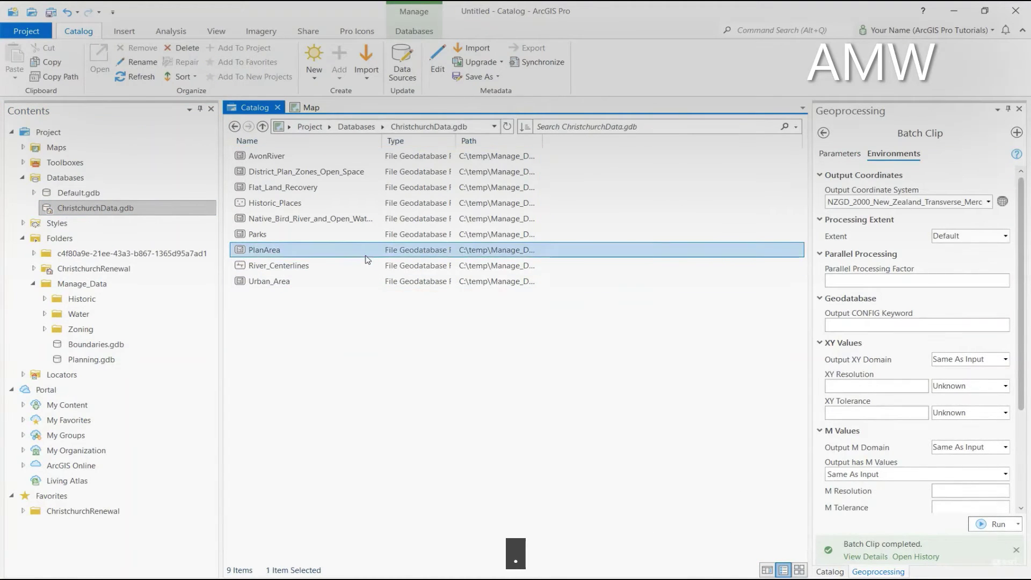
{"action": "right_click", "coordinate": [367, 259]}
{"action": "left_click", "coordinate": [379, 274]}
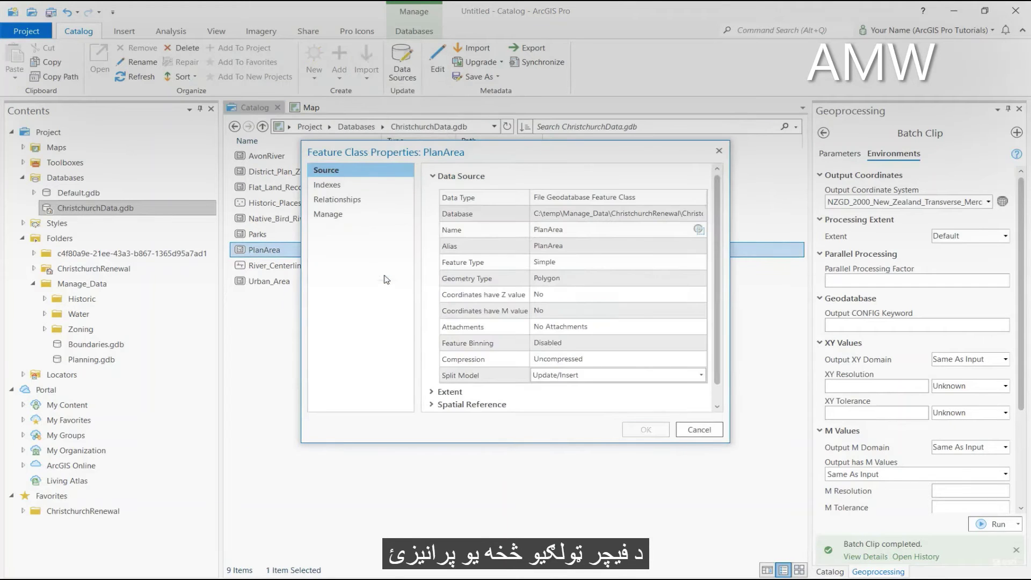
{"action": "left_click", "coordinate": [450, 405]}
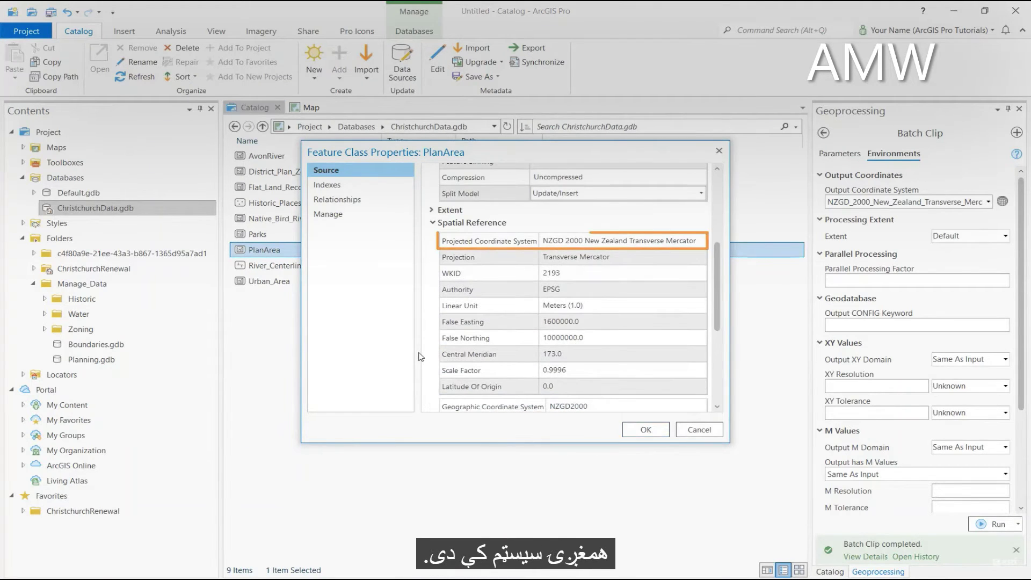
{"action": "left_click", "coordinate": [699, 430]}
Add all feature classes in ChristchurchData.gdb, from AvonRiver to Urban_Area, to a new map.
{"action": "left_click", "coordinate": [267, 155]}
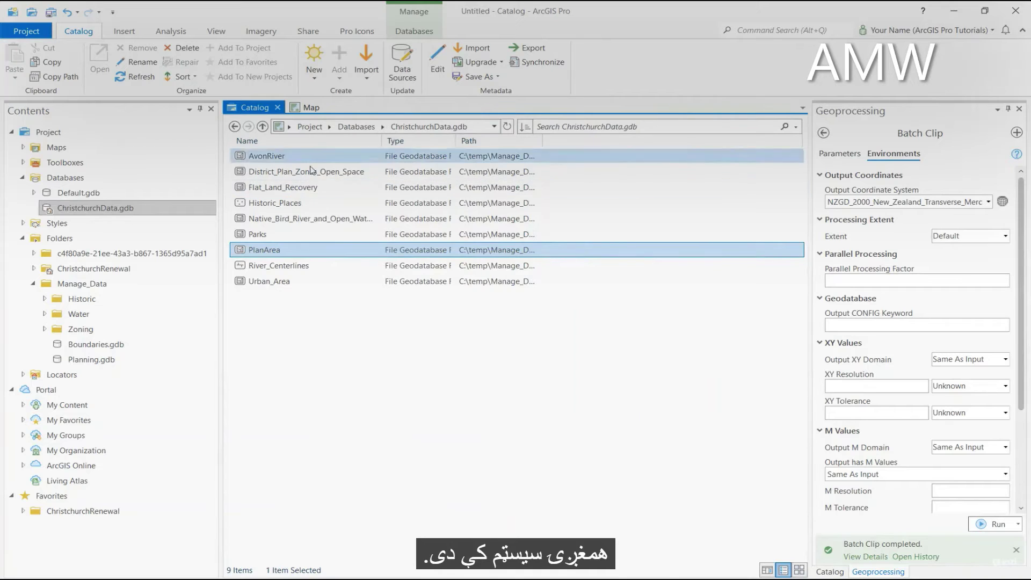
{"action": "left_click", "coordinate": [268, 281], "text": "shift"}
{"action": "right_click", "coordinate": [341, 247]}
{"action": "mouse_move", "coordinate": [385, 267]}
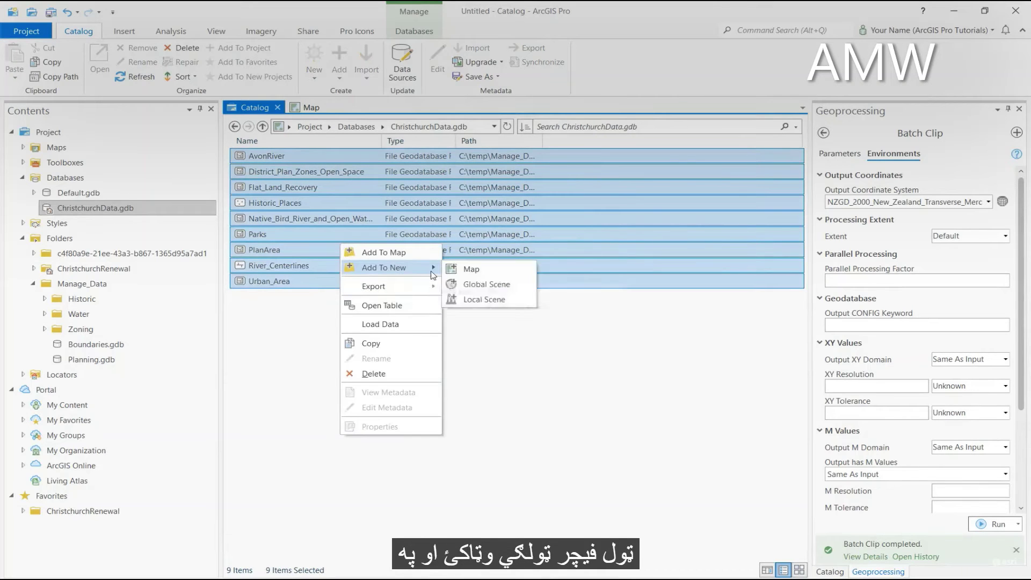
{"action": "left_click", "coordinate": [467, 268]}
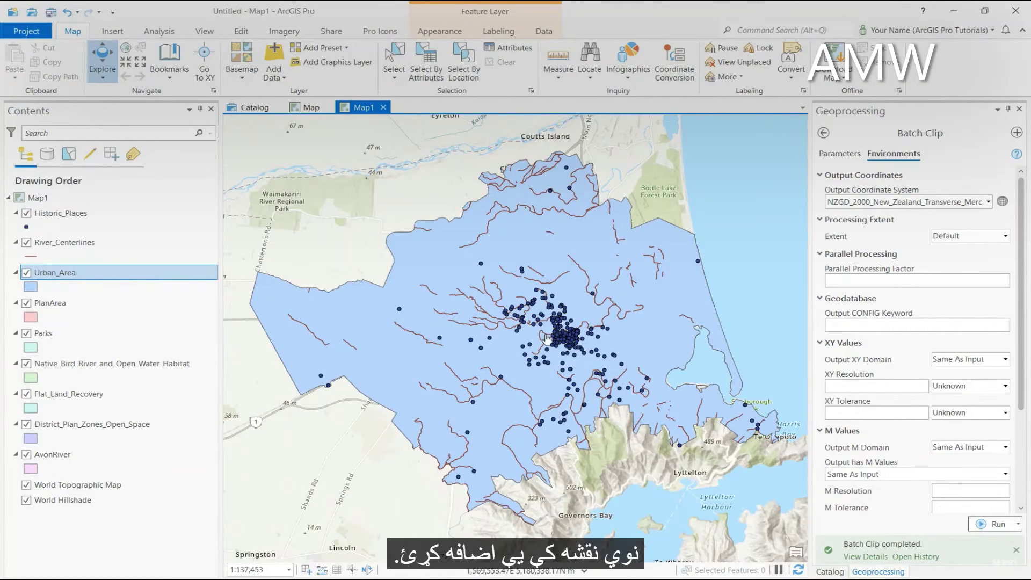
Move the Urban_Area layer below AvonRiver in the new map's drawing order and close the original map view.
{"action": "left_click_drag", "start_coordinate": [166, 275], "coordinate": [322, 438]}
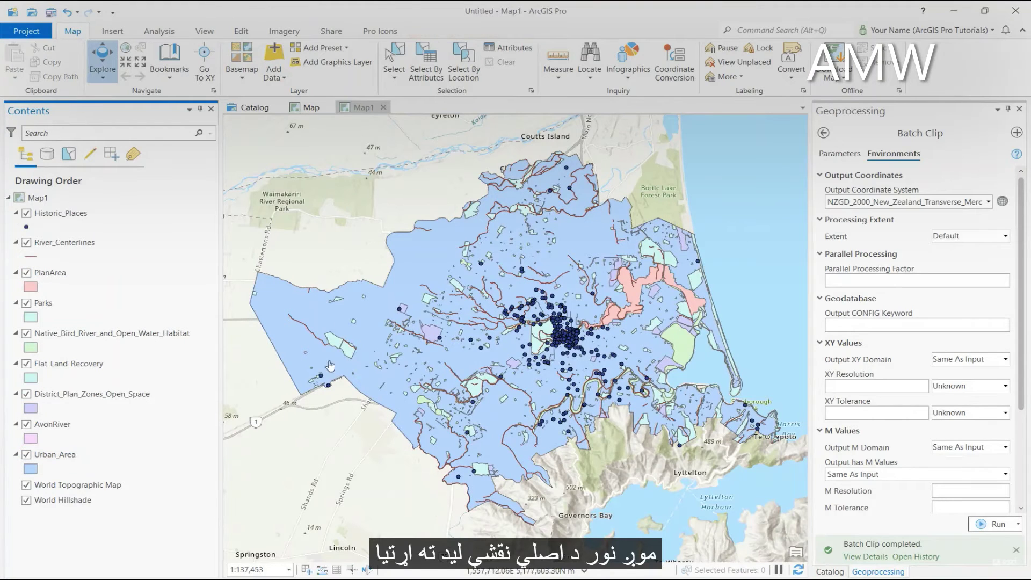
{"action": "left_click", "coordinate": [319, 107]}
{"action": "left_click", "coordinate": [327, 107]}
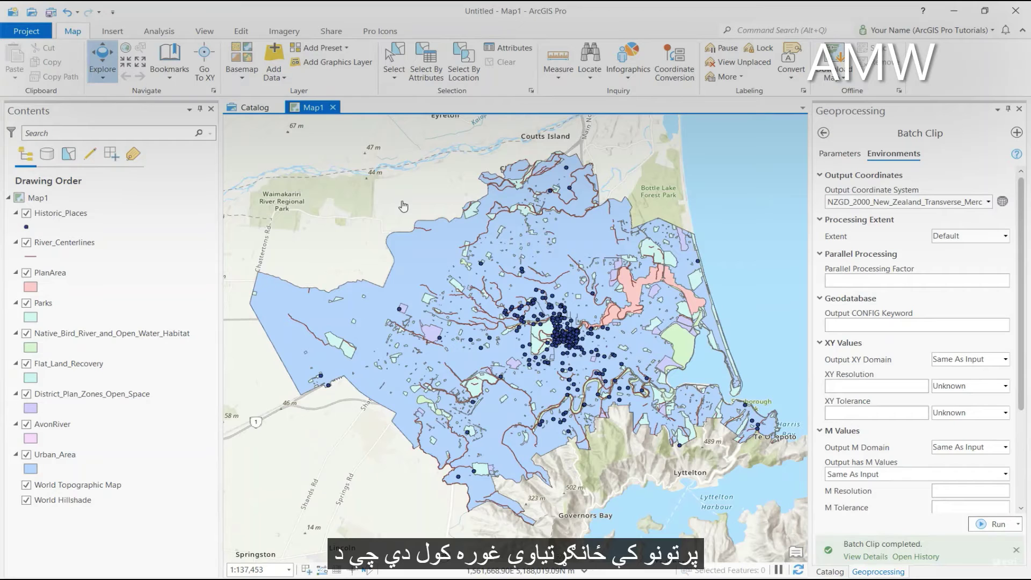
Start Select By Location and add CommunityBoards and Districts from Manage_Data's Boundaries.gdb as input features.
{"action": "left_click", "coordinate": [465, 74]}
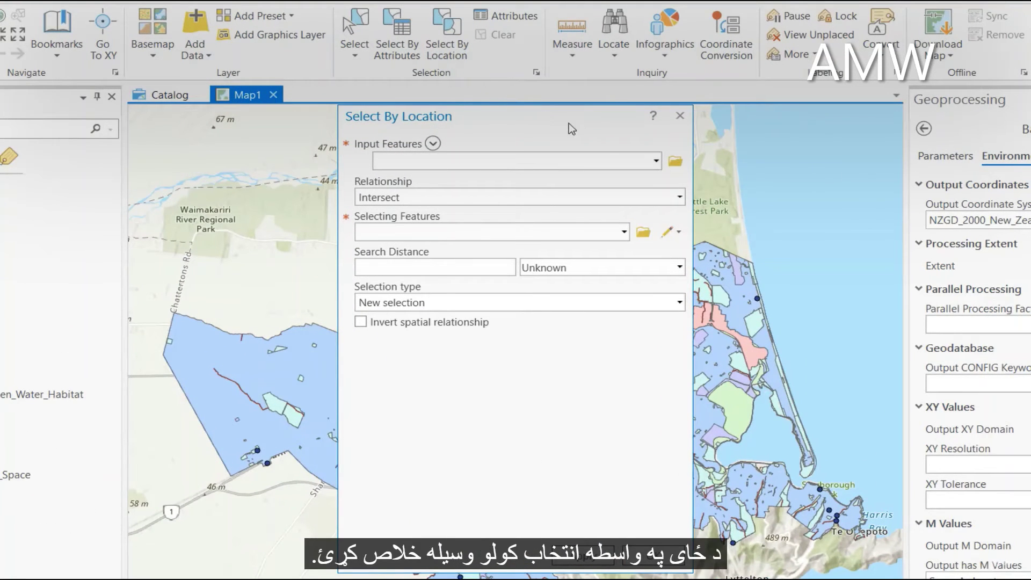
{"action": "left_click", "coordinate": [678, 166]}
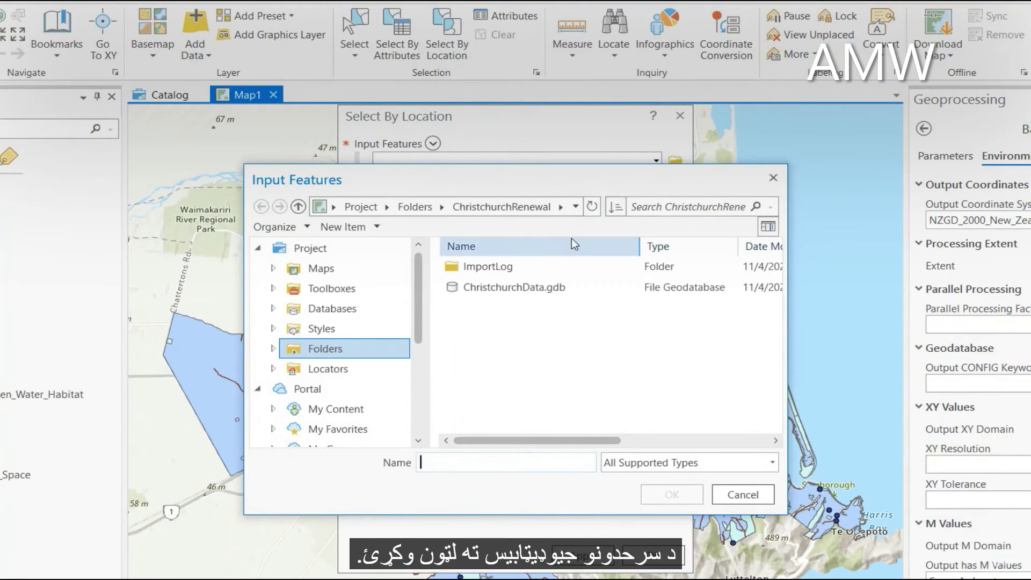
{"action": "left_click", "coordinate": [418, 208]}
{"action": "double_click", "coordinate": [488, 307]}
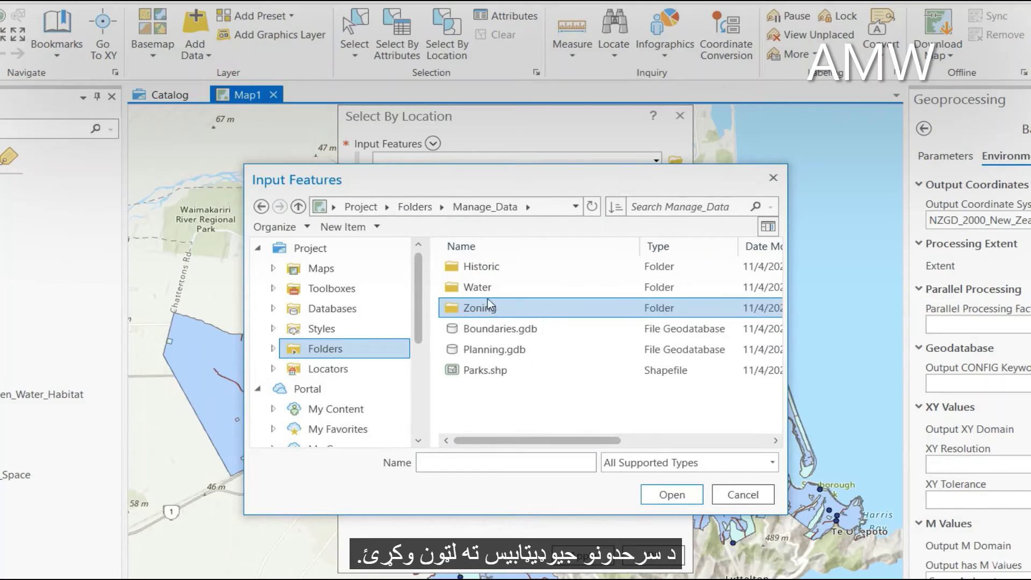
{"action": "double_click", "coordinate": [490, 329]}
{"action": "left_click", "coordinate": [493, 268]}
{"action": "left_click", "coordinate": [492, 288], "text": "ctrl"}
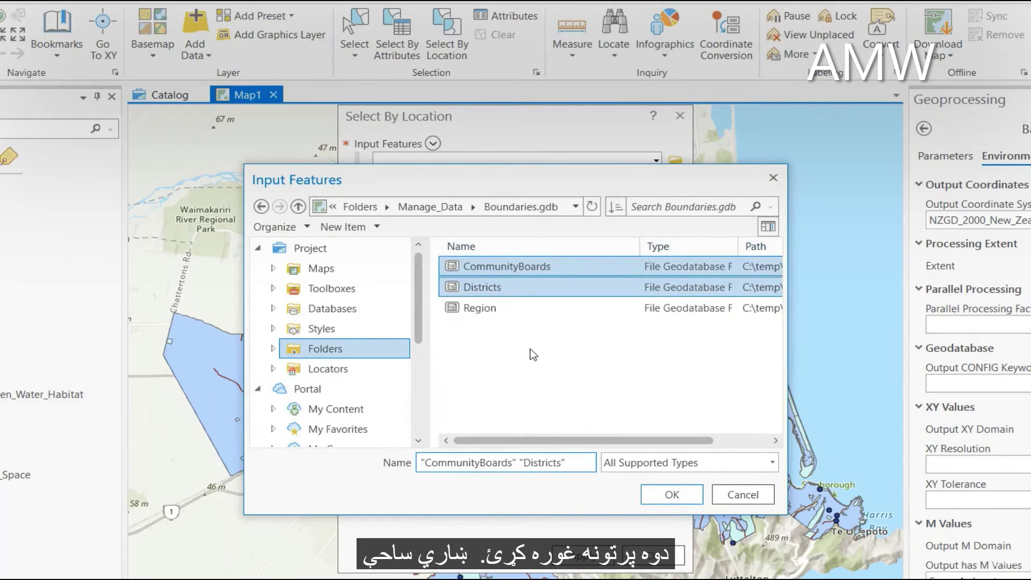
{"action": "left_click", "coordinate": [671, 493]}
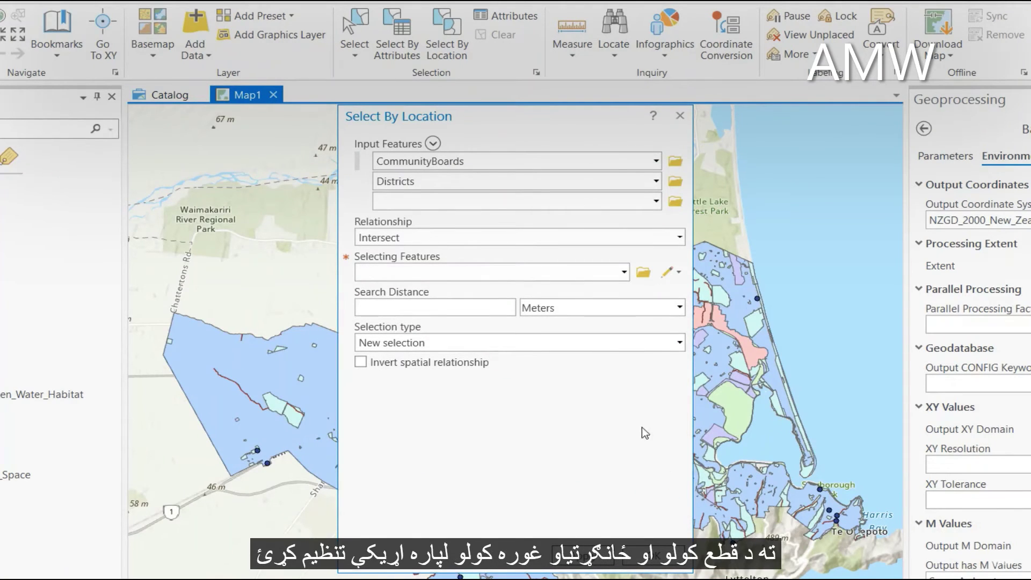
Select the input features that intersect Urban_Area as a new selection.
{"action": "left_click", "coordinate": [624, 272]}
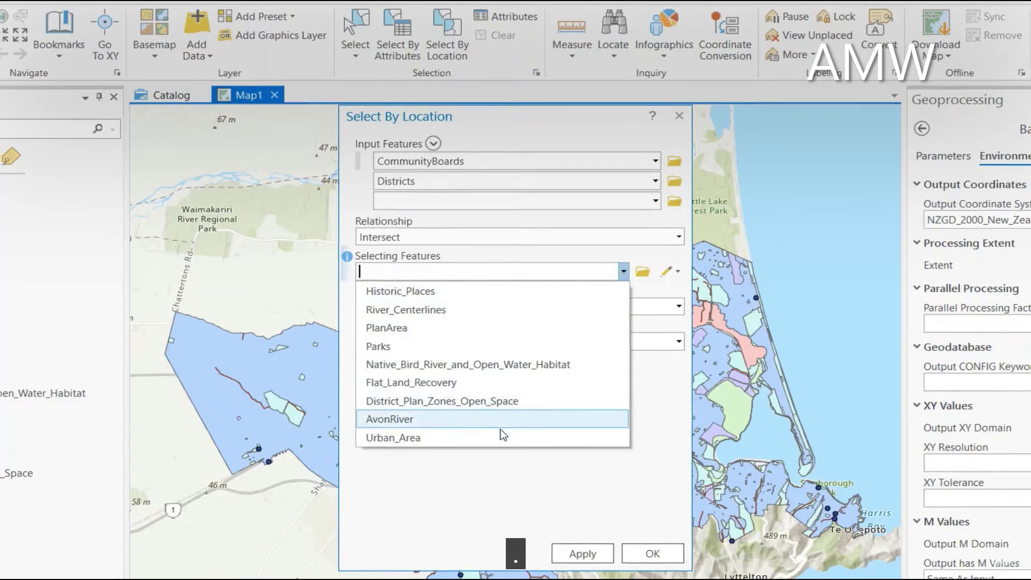
{"action": "left_click", "coordinate": [500, 439]}
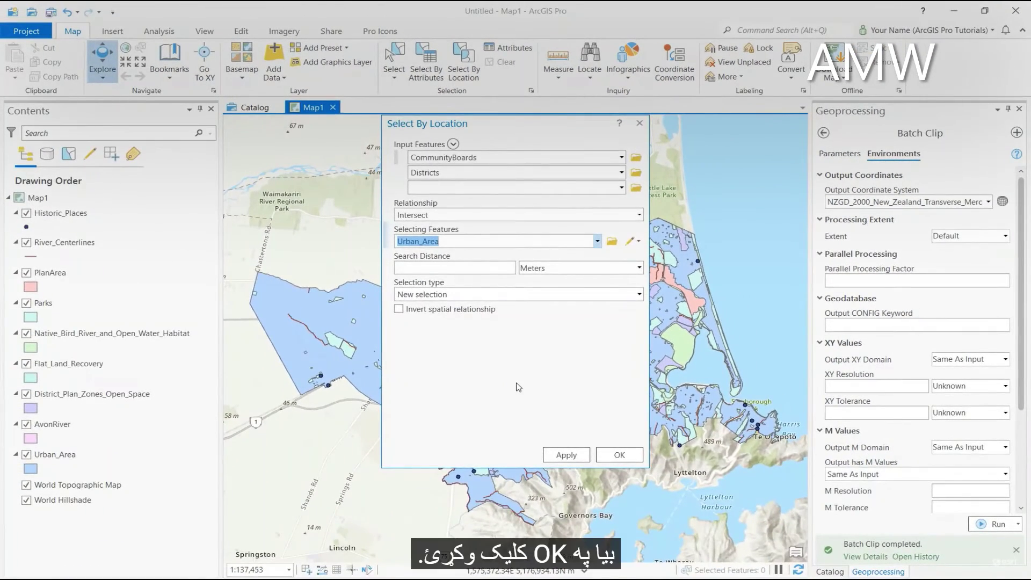
{"action": "left_click", "coordinate": [612, 457]}
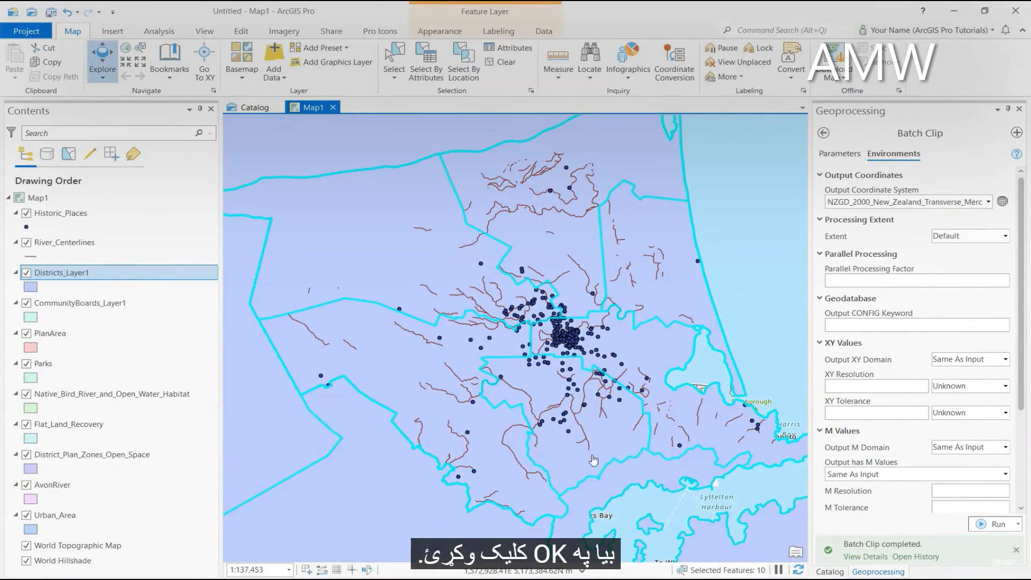
Rename the two layers added by the selection to Districts and CommunityBoards.
{"action": "left_click", "coordinate": [83, 278]}
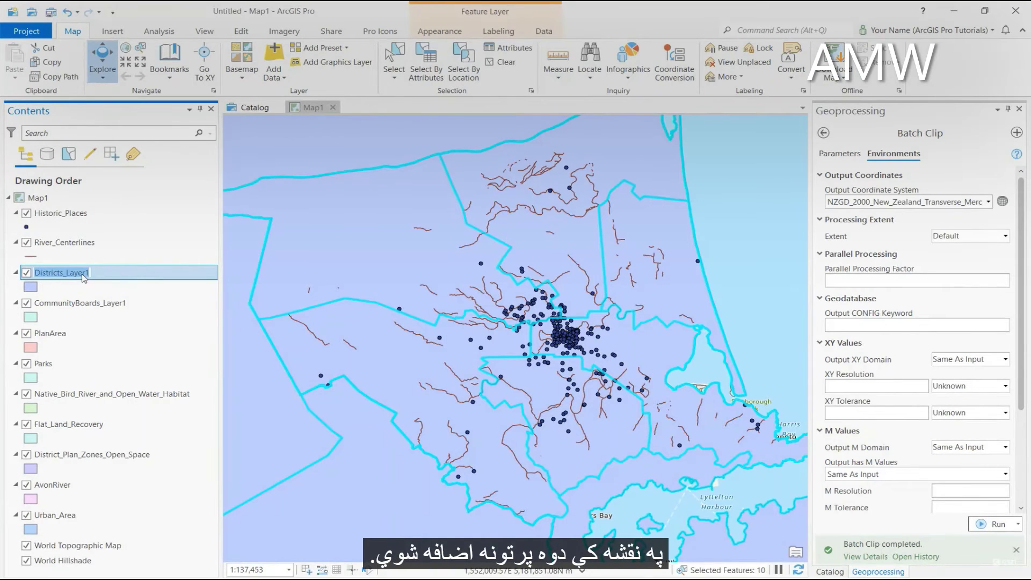
{"action": "type", "text": "Districts"}
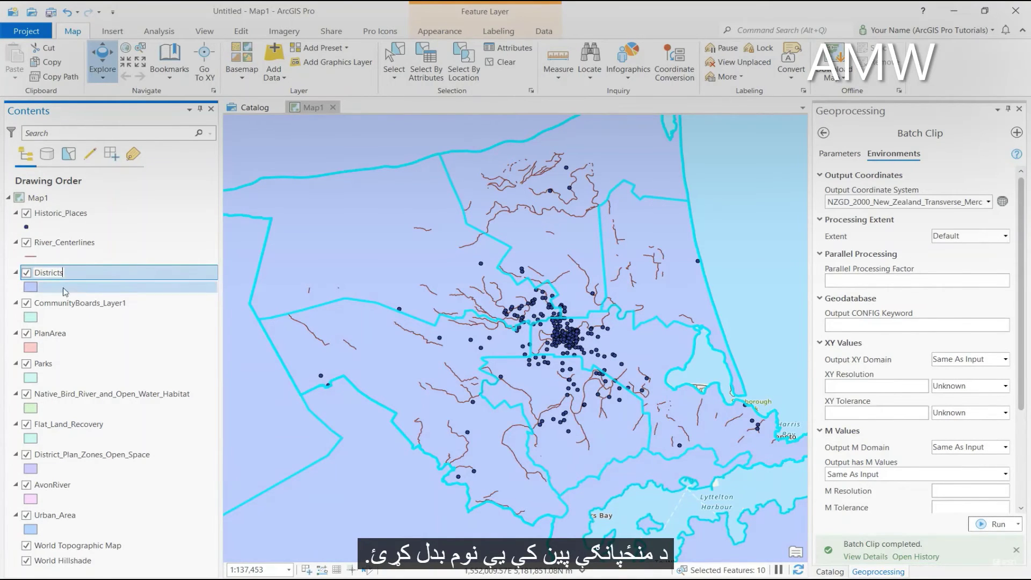
{"action": "left_click", "coordinate": [81, 308]}
{"action": "left_click", "coordinate": [122, 306]}
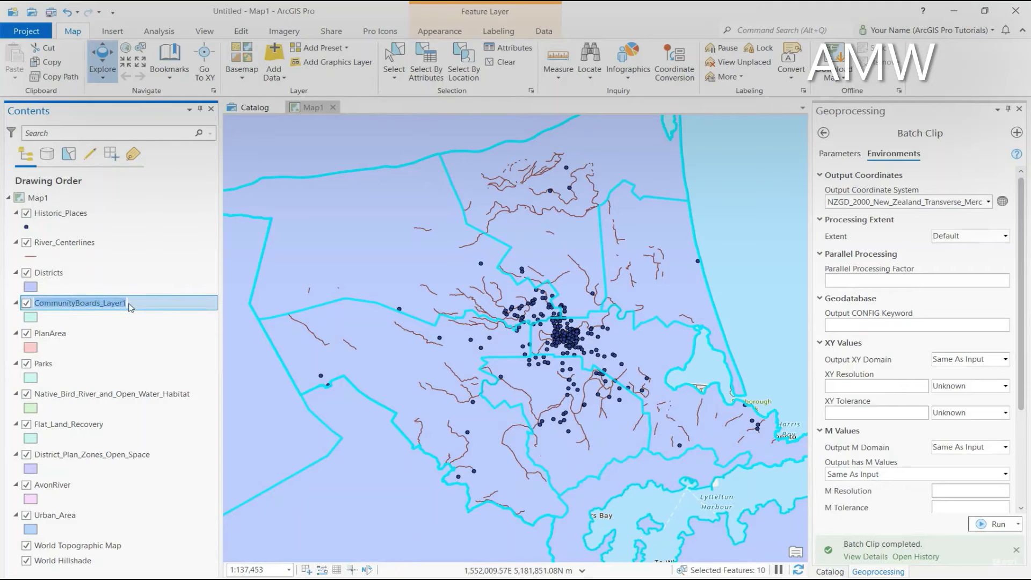
{"action": "key", "text": "End"}
{"action": "key", "text": "BackSpace"}
{"action": "key", "text": "BackSpace"}
{"action": "key", "text": "BackSpace"}
{"action": "key", "text": "Return"}
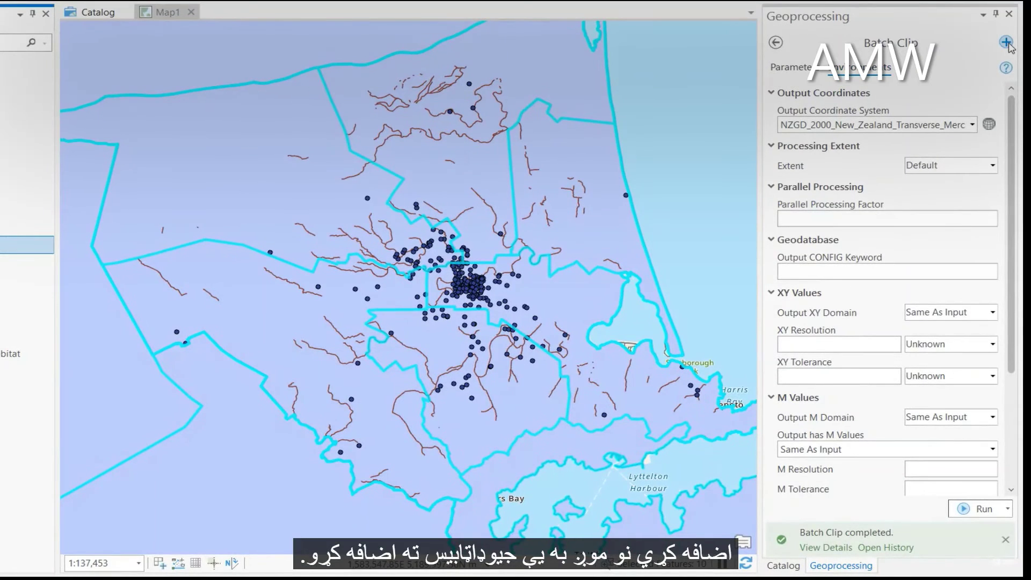
Find the Copy Features tool and set it up as a temporary batch tool on Input Features, adding outputs to an open map.
{"action": "left_click", "coordinate": [1008, 43]}
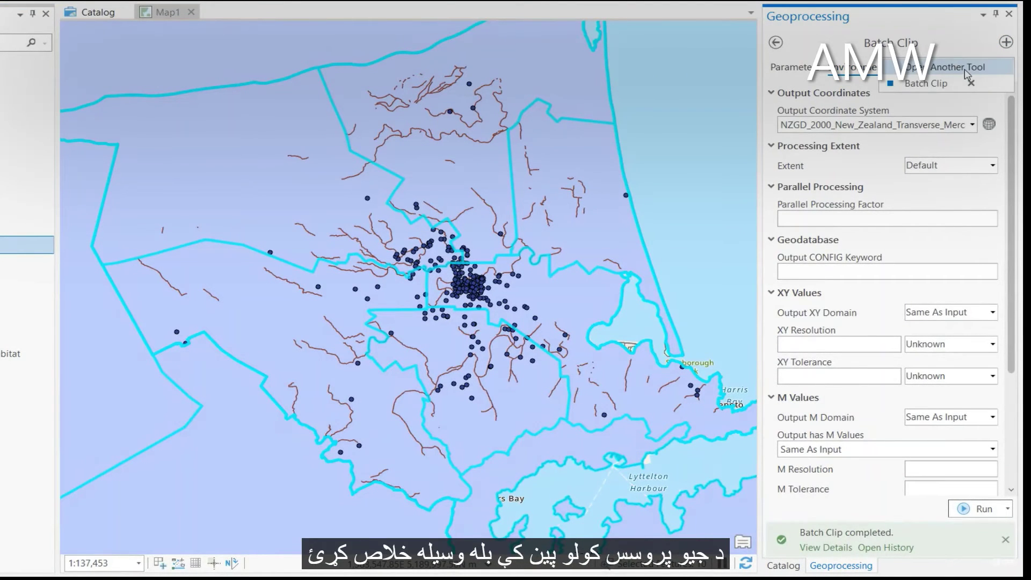
{"action": "left_click", "coordinate": [965, 69]}
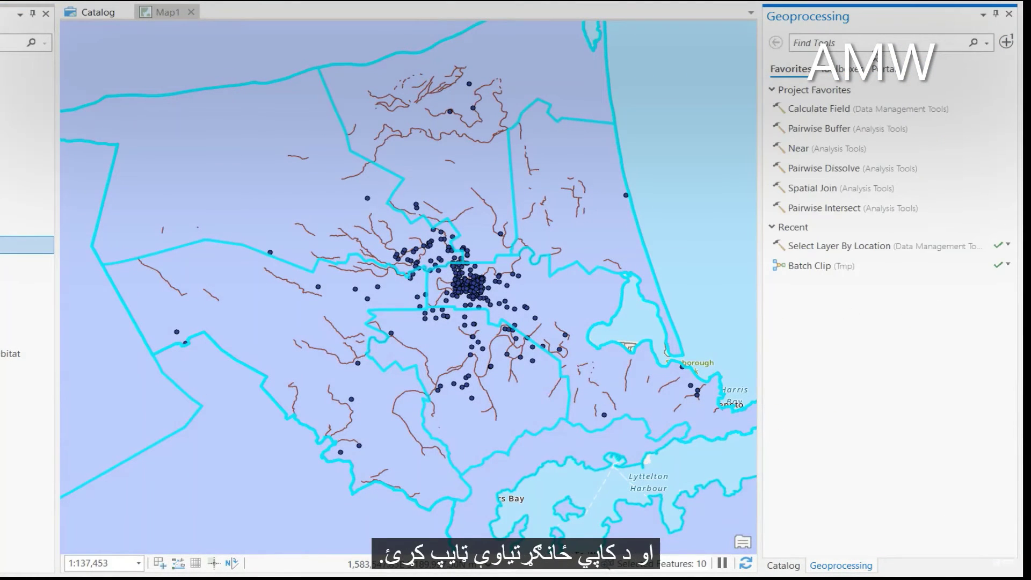
{"action": "left_click", "coordinate": [867, 49]}
{"action": "type", "text": "copy features"}
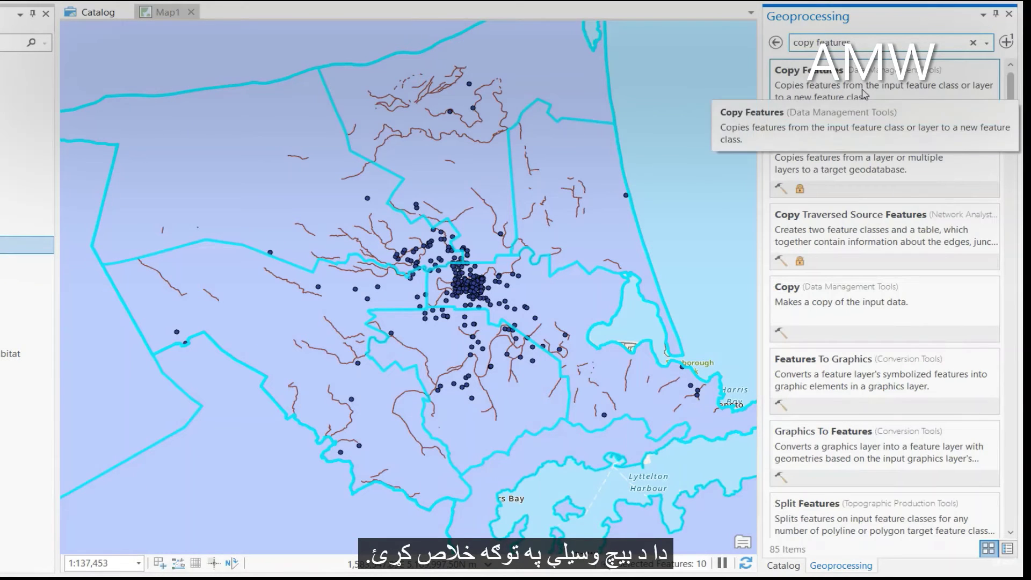
{"action": "right_click", "coordinate": [862, 65]}
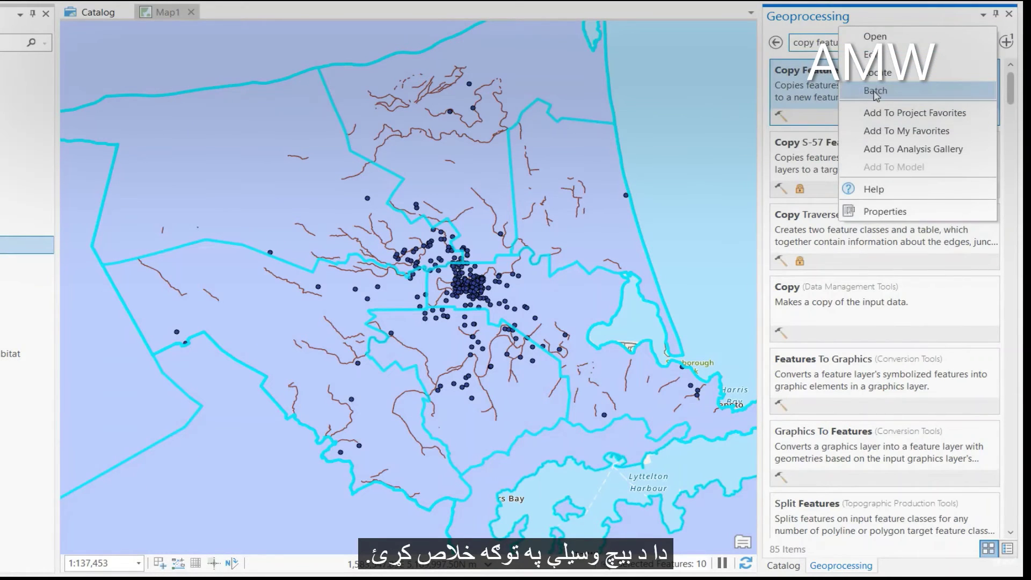
{"action": "left_click", "coordinate": [876, 92]}
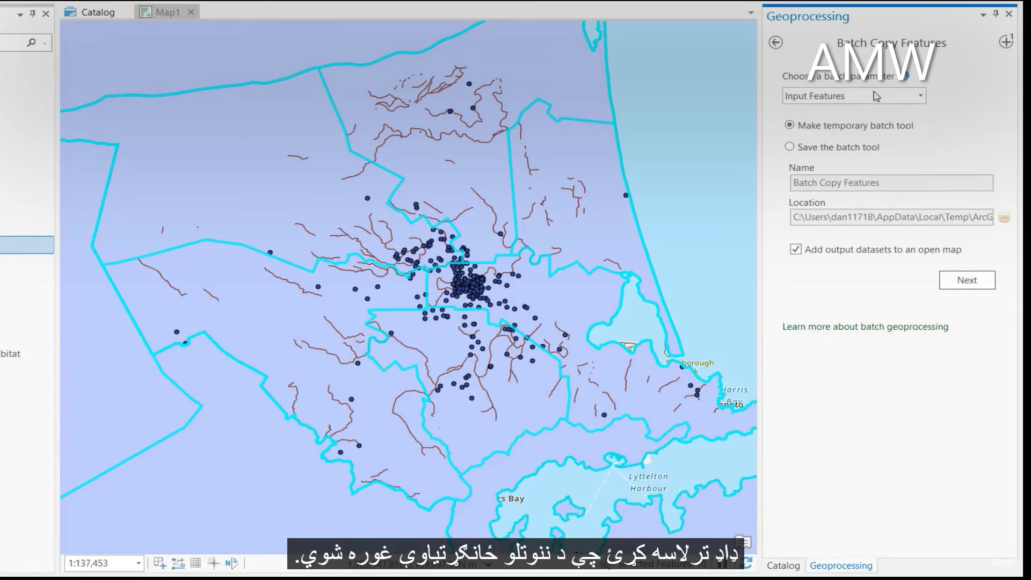
{"action": "left_click", "coordinate": [952, 283]}
Add the Districts and CommunityBoards layers as the batch input features of Batch Copy Features.
{"action": "left_click", "coordinate": [986, 107]}
{"action": "left_click", "coordinate": [817, 161]}
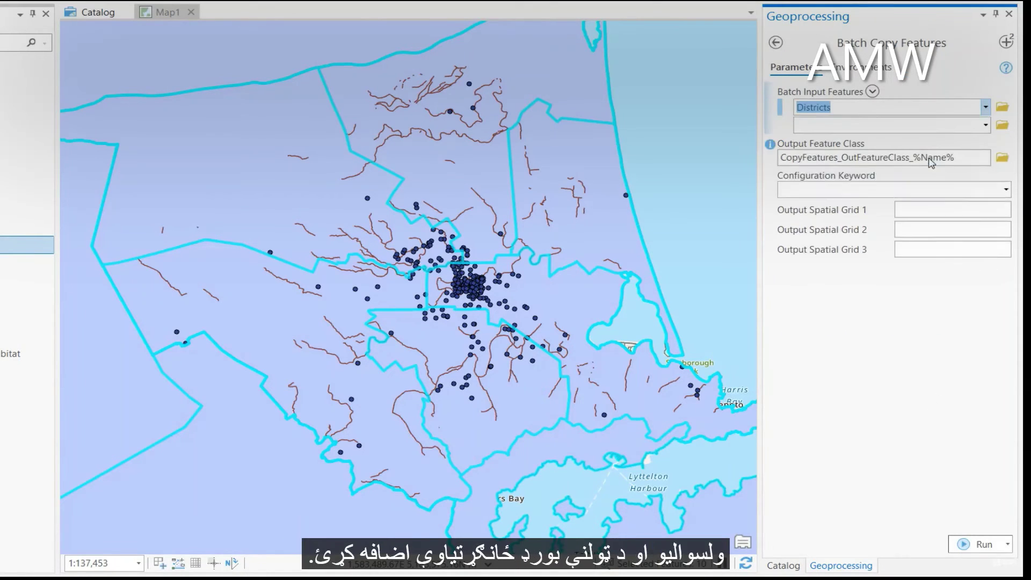
{"action": "left_click", "coordinate": [986, 126]}
{"action": "left_click", "coordinate": [934, 192]}
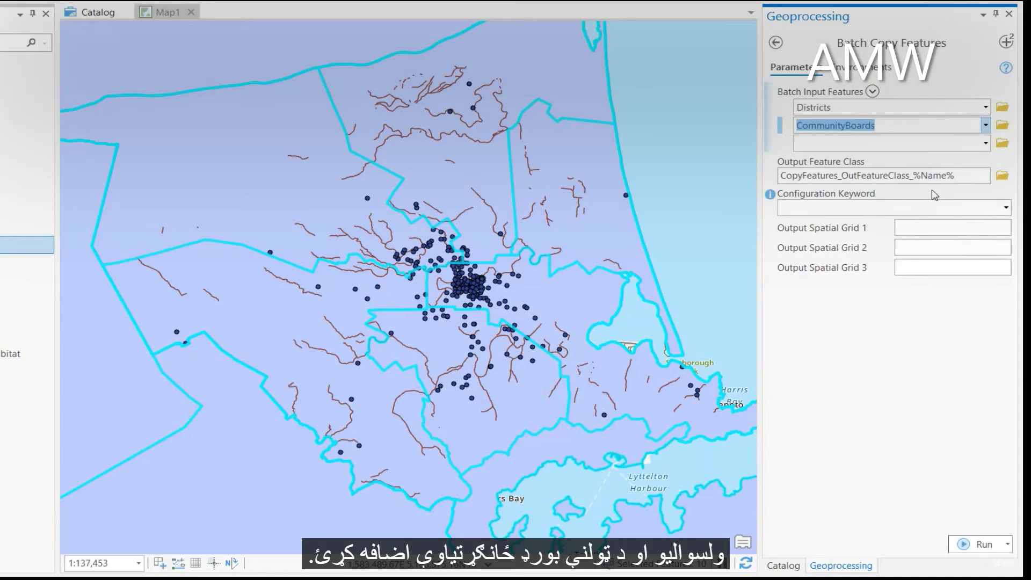
Shorten the Batch Copy Features output feature class name to only the %Name% variable, keeping the ChristchurchData.gdb path.
{"action": "left_click", "coordinate": [920, 176]}
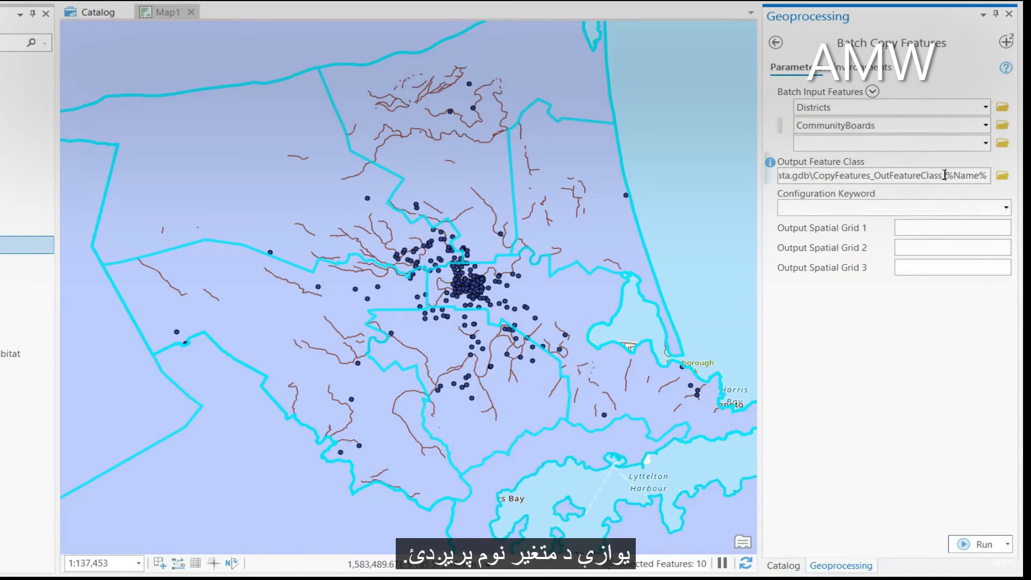
{"action": "key", "text": "shift+Left"}
{"action": "key", "text": "shift+Left"}
{"action": "key", "text": "shift+Left"}
{"action": "key", "text": "shift+Left"}
{"action": "key", "text": "shift+Left"}
{"action": "key", "text": "shift+Left"}
{"action": "key", "text": "shift+Left"}
{"action": "key", "text": "shift+Left"}
{"action": "key", "text": "shift+Left"}
{"action": "key", "text": "shift+Left"}
{"action": "key", "text": "shift+Left"}
{"action": "key", "text": "shift+Left"}
{"action": "key", "text": "shift+Left"}
{"action": "key", "text": "shift+Left"}
{"action": "key", "text": "shift+Left"}
{"action": "key", "text": "shift+Left"}
{"action": "key", "text": "shift+Left"}
{"action": "key", "text": "shift+Left"}
{"action": "key", "text": "shift+Left"}
{"action": "key", "text": "shift+Left"}
{"action": "key", "text": "BackSpace"}
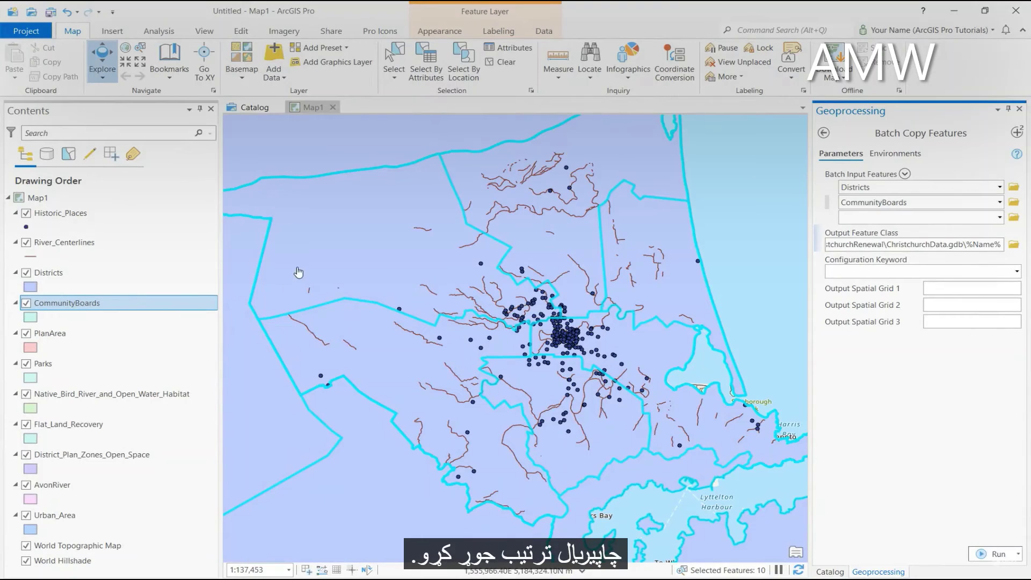
Turn off the visibility of the CommunityBoards and Districts layers in the map.
{"action": "left_click", "coordinate": [26, 304]}
{"action": "left_click", "coordinate": [26, 273]}
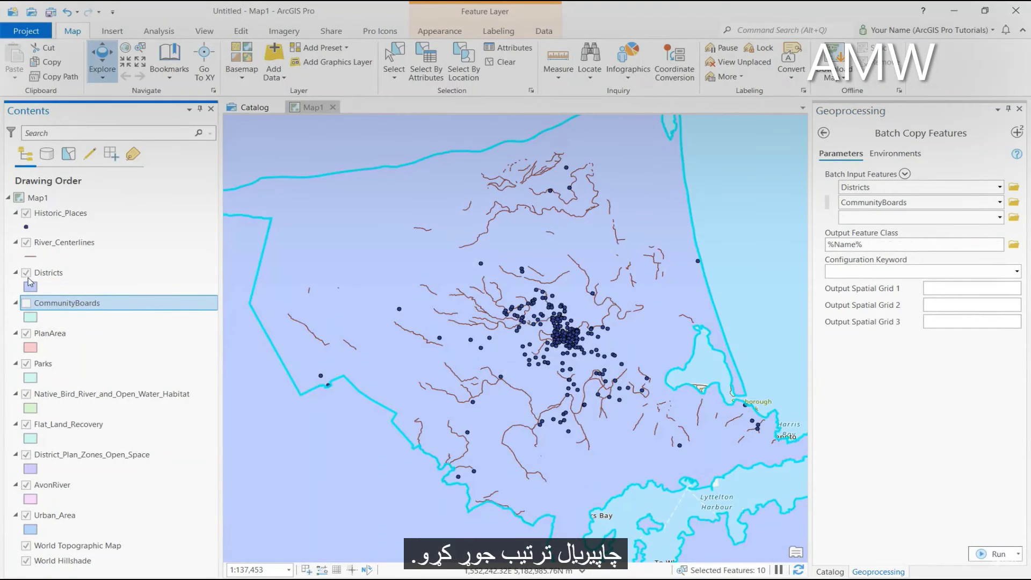
Run Batch Copy Features and remove the original, switched-off Districts and CommunityBoards layers from the map.
{"action": "left_click", "coordinate": [999, 554]}
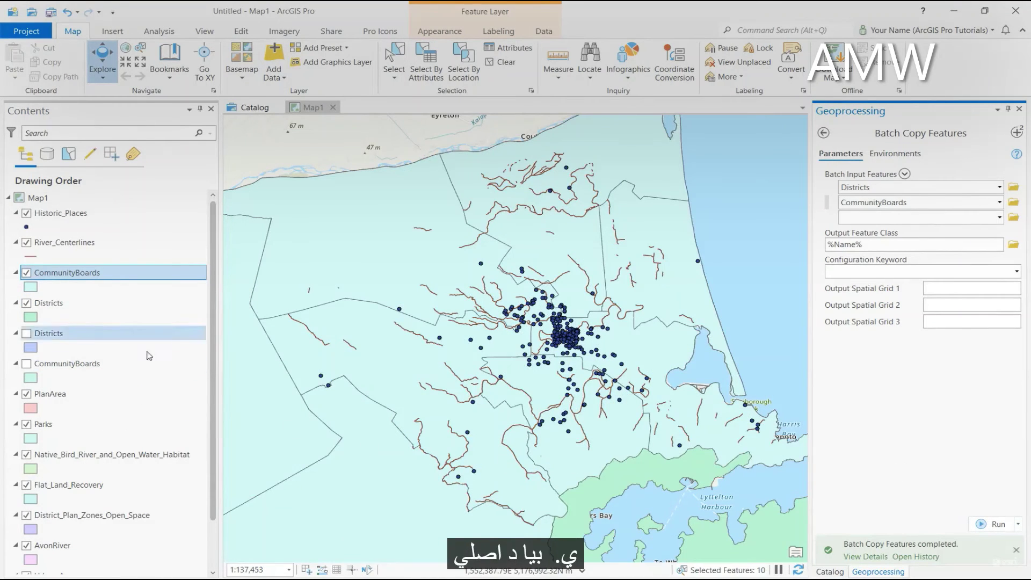
{"action": "right_click", "coordinate": [77, 332]}
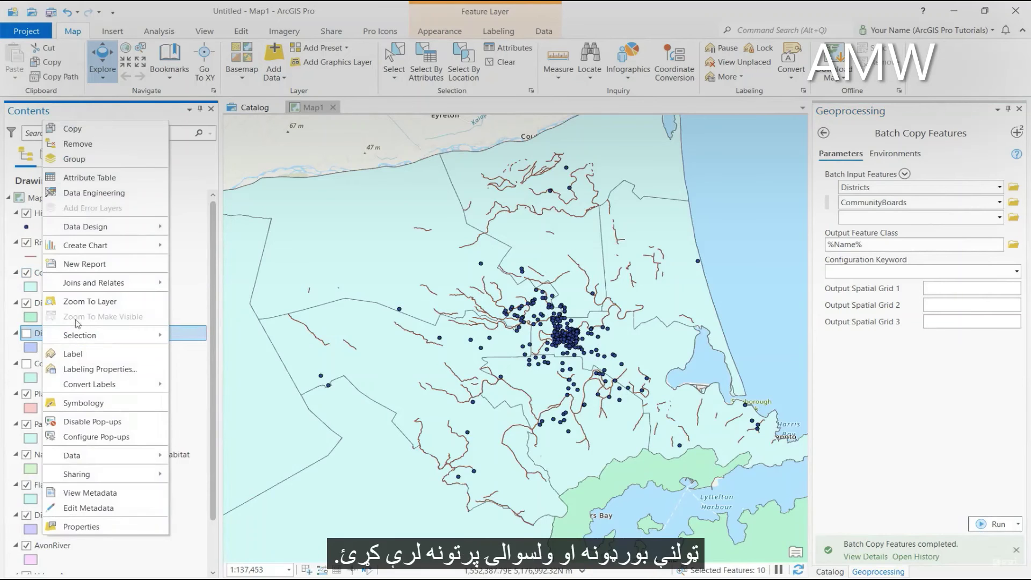
{"action": "left_click", "coordinate": [77, 144]}
{"action": "right_click", "coordinate": [103, 333]}
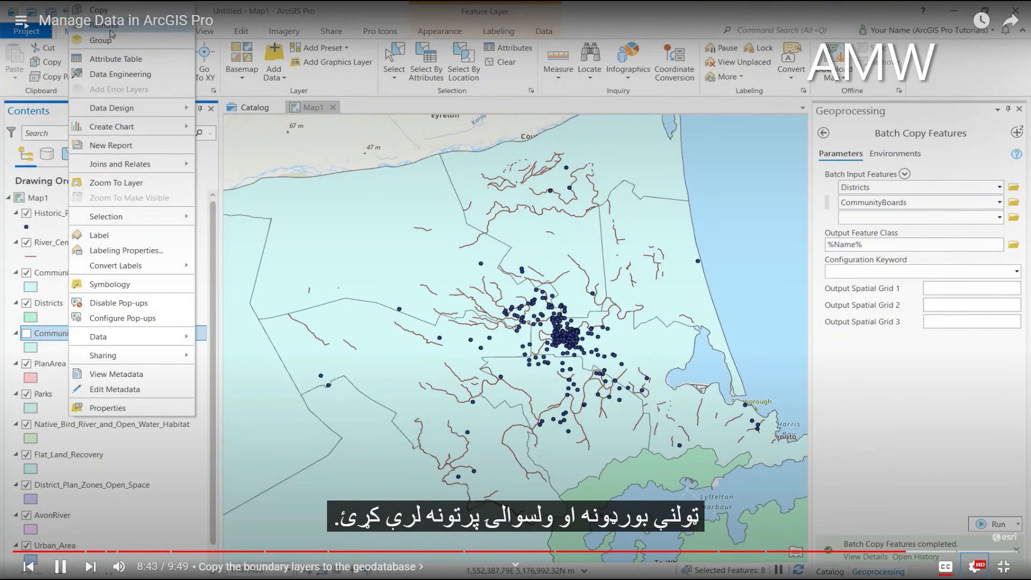
{"action": "left_click", "coordinate": [105, 25]}
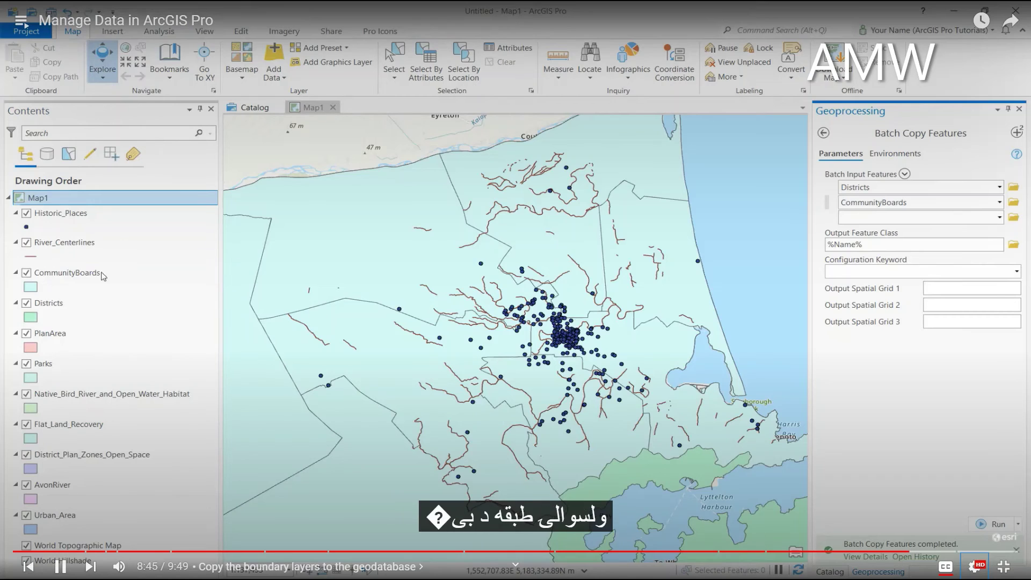
Reorder the copied layers so Districts sits just above World Topographic Map and CommunityBoards sits directly above Districts.
{"action": "left_click", "coordinate": [86, 303]}
{"action": "left_click_drag", "start_coordinate": [95, 354], "coordinate": [93, 536]}
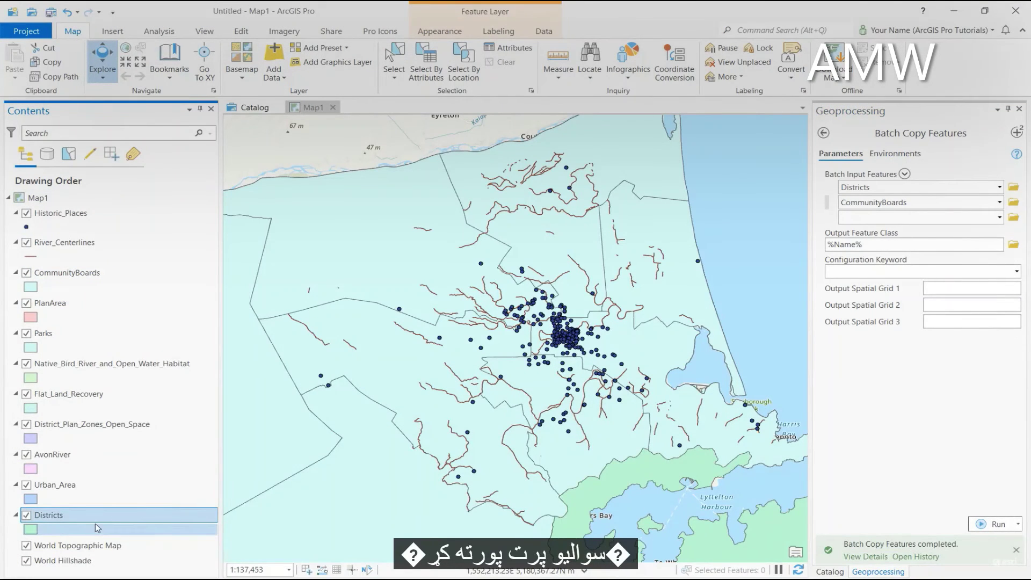
{"action": "mouse_move", "coordinate": [98, 279]}
{"action": "left_mouse_down"}
{"action": "mouse_move", "coordinate": [102, 498]}
{"action": "mouse_move", "coordinate": [116, 494]}
{"action": "left_mouse_up"}
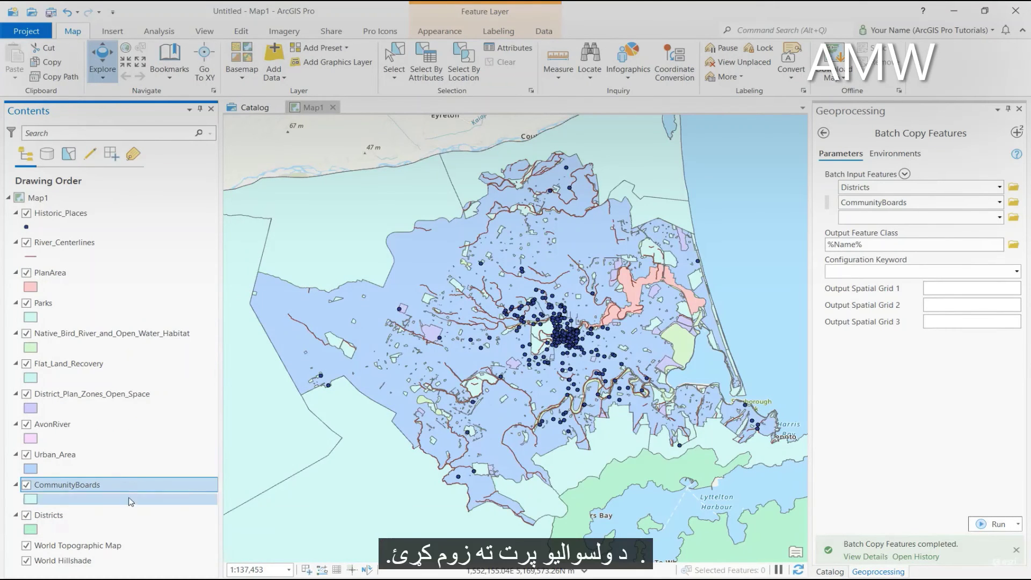
Zoom the map to the full extent of the Districts layer and switch to the catalog view.
{"action": "right_click", "coordinate": [120, 514]}
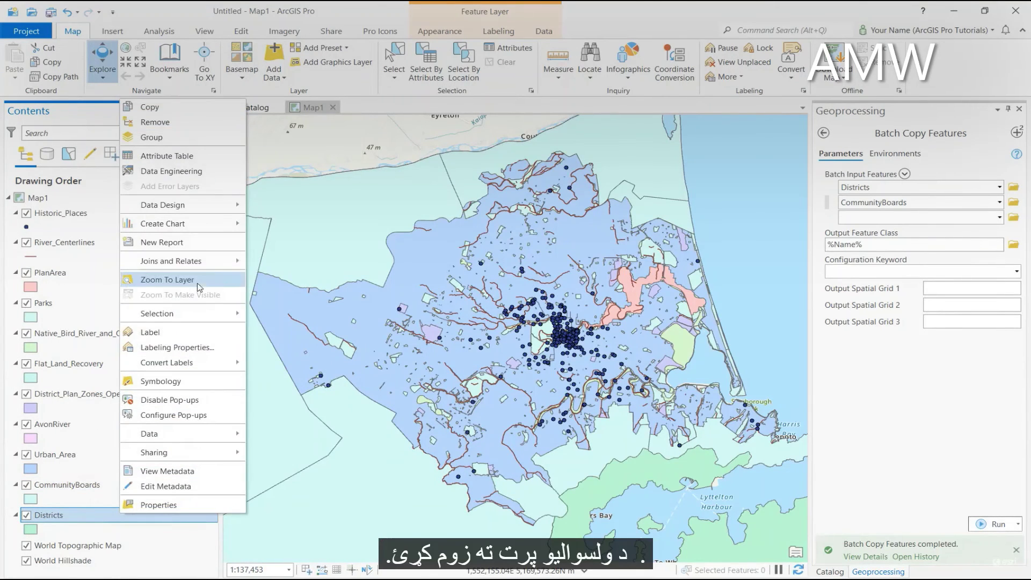
{"action": "left_click", "coordinate": [164, 280]}
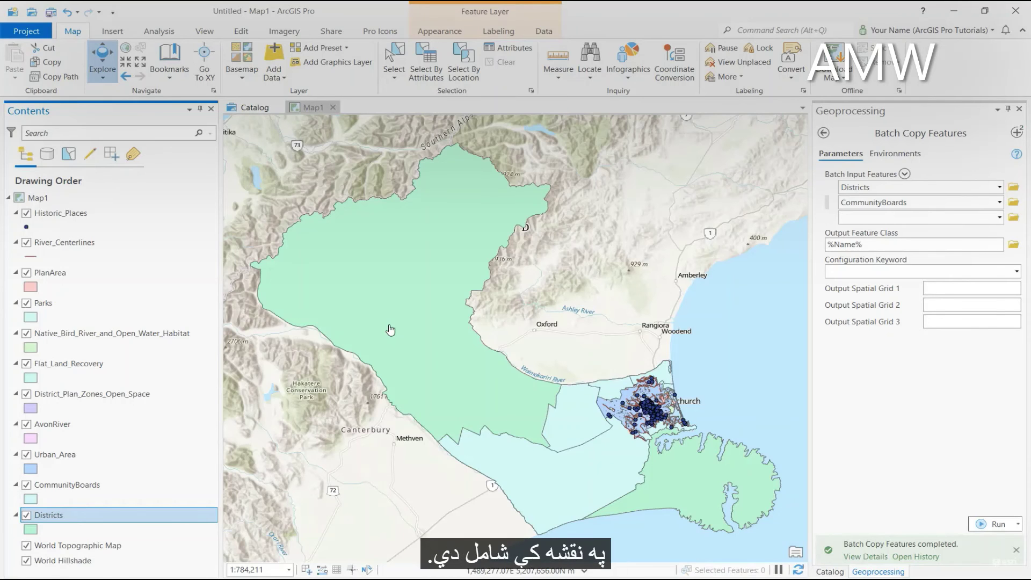
{"action": "left_click", "coordinate": [255, 107]}
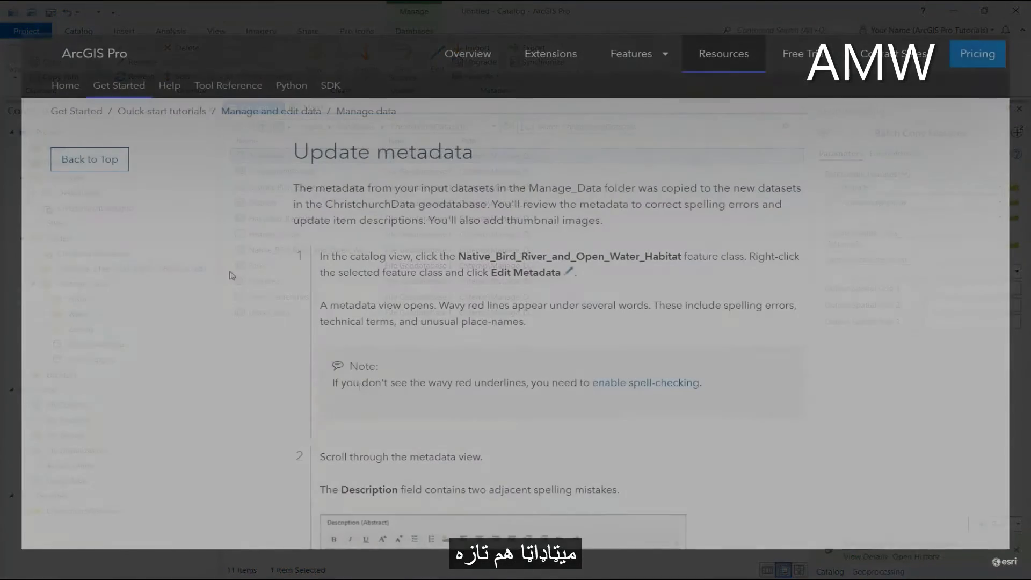
Read through the Manage data tutorial page's remaining instructions on updating metadata and creating layer files.
{"action": "scroll", "coordinate": [232, 274], "scroll_direction": "down", "scroll_amount": 9}
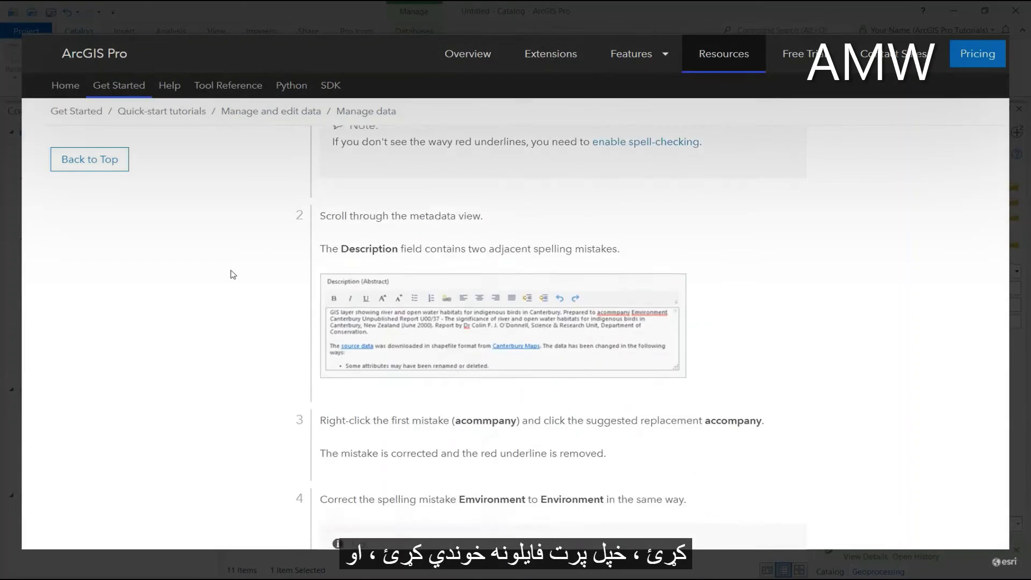
{"action": "scroll", "coordinate": [233, 274], "scroll_direction": "down", "scroll_amount": 15}
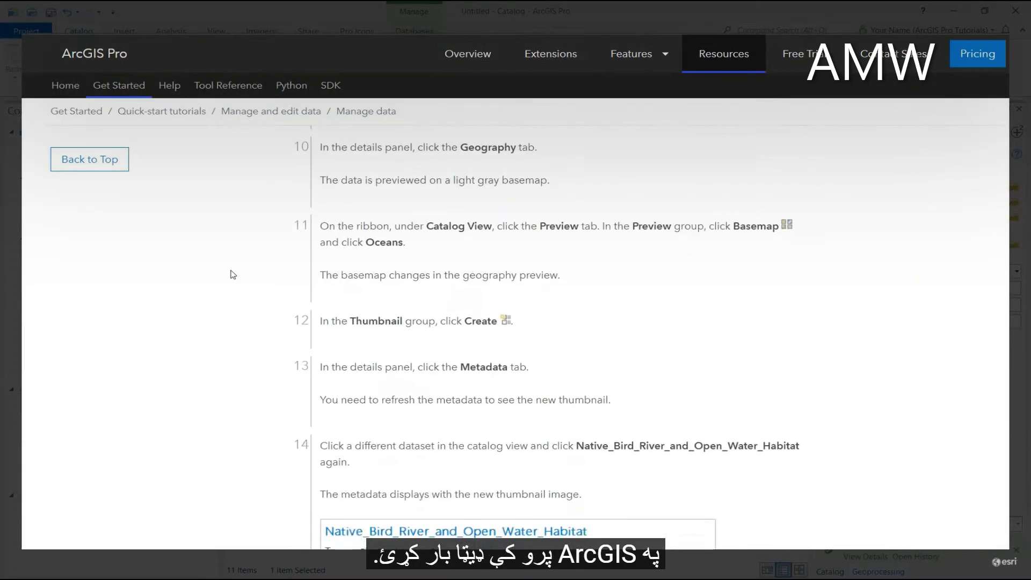
{"action": "scroll", "coordinate": [232, 275], "scroll_direction": "down", "scroll_amount": 15}
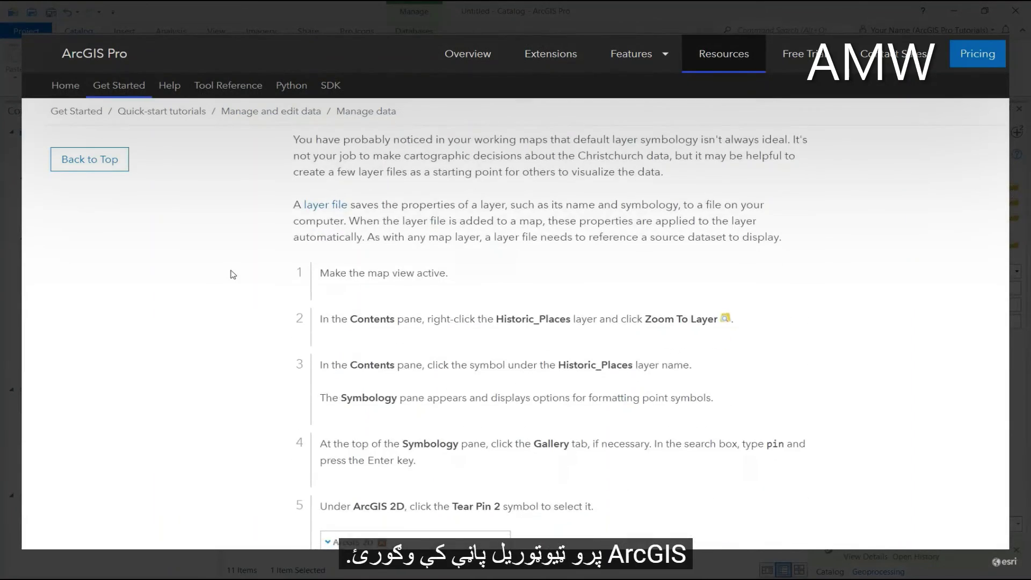
{"action": "scroll", "coordinate": [233, 274], "scroll_direction": "down", "scroll_amount": 15}
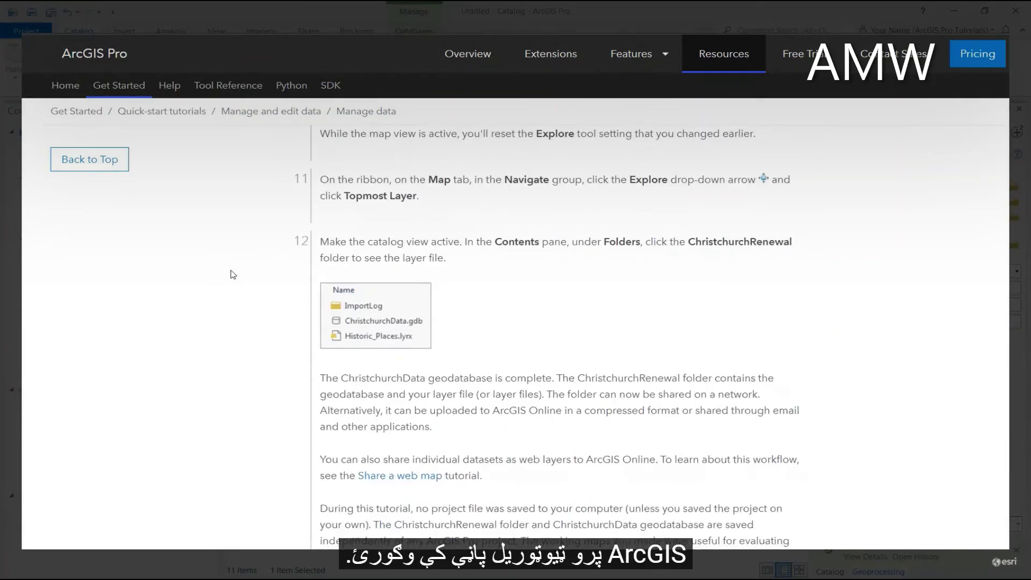
{"action": "scroll", "coordinate": [233, 275], "scroll_direction": "down", "scroll_amount": 3}
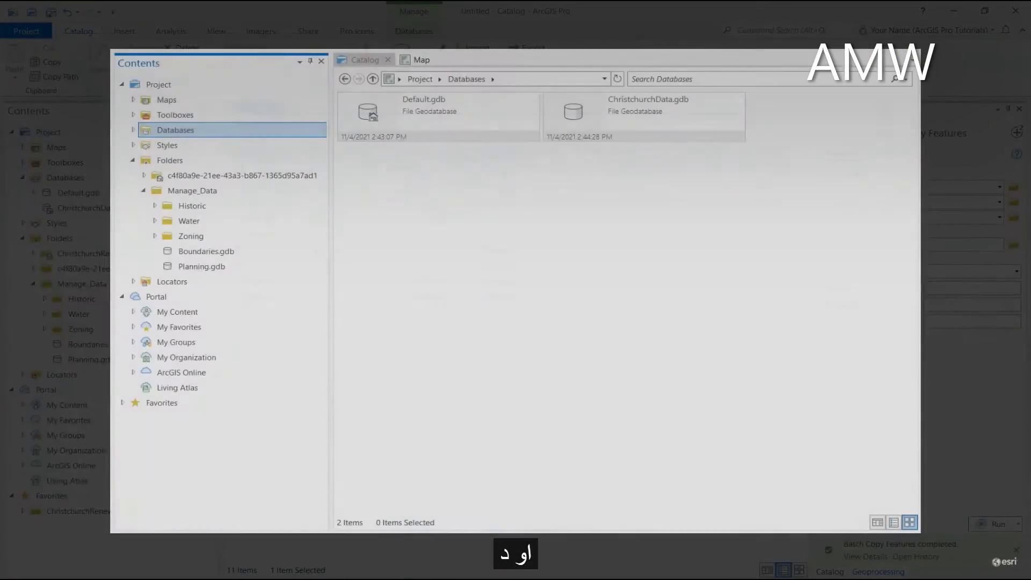